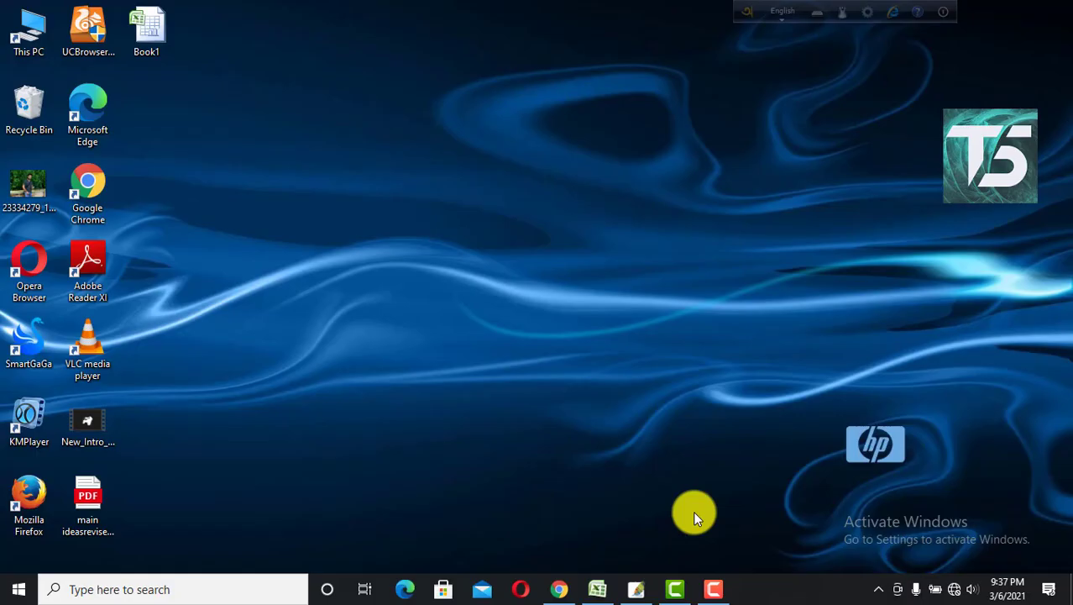
# Step: Switch to the Book1 workbook in Excel and view the picture comments attached to the employee names
pyautogui.click(598, 589)
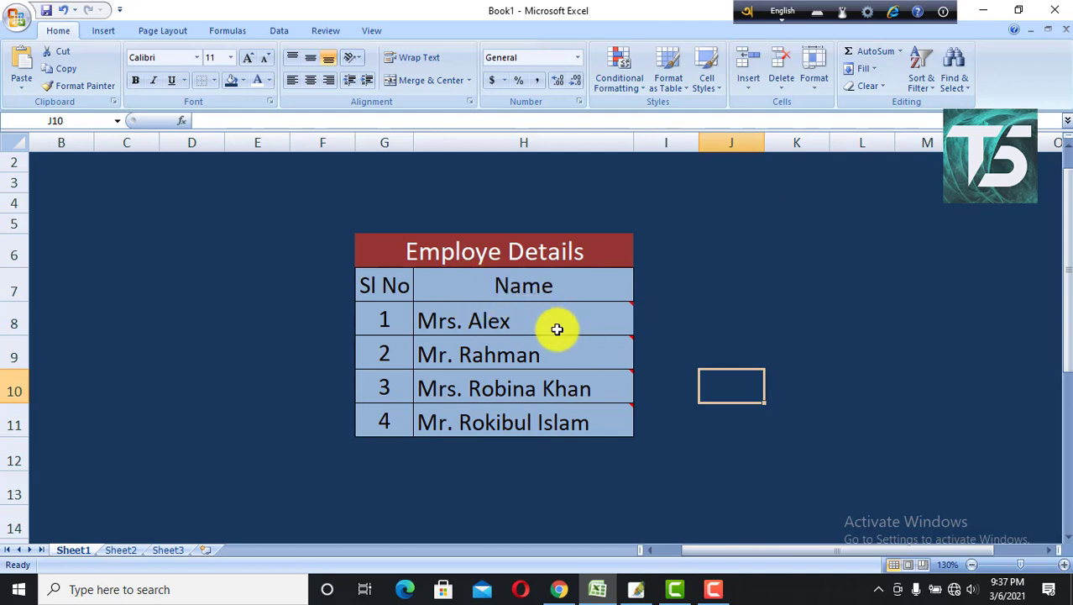
pyautogui.moveTo(556, 329)
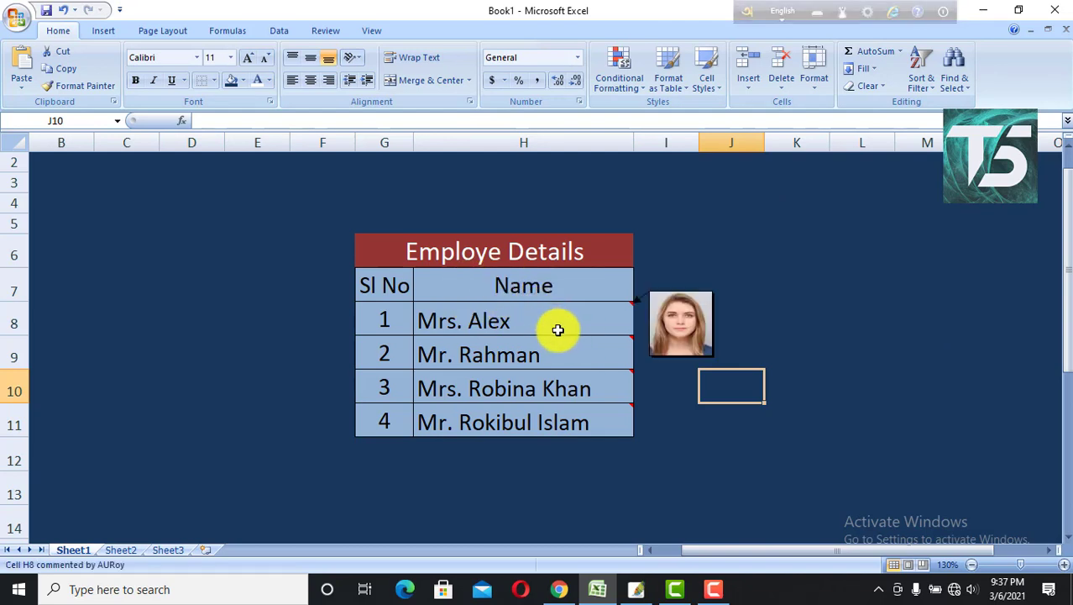
pyautogui.moveTo(576, 363)
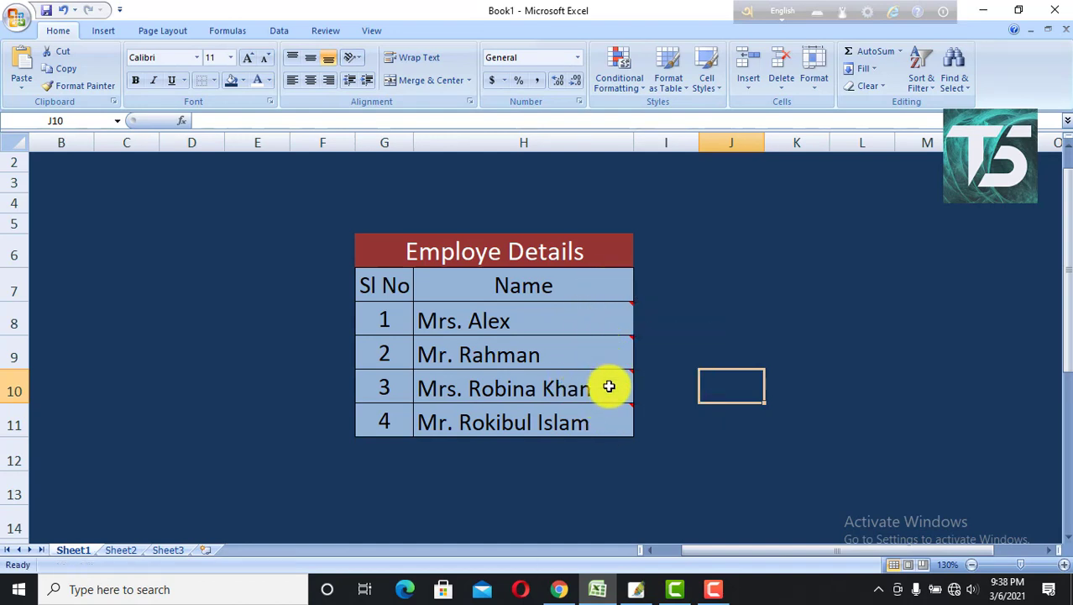
pyautogui.moveTo(614, 322)
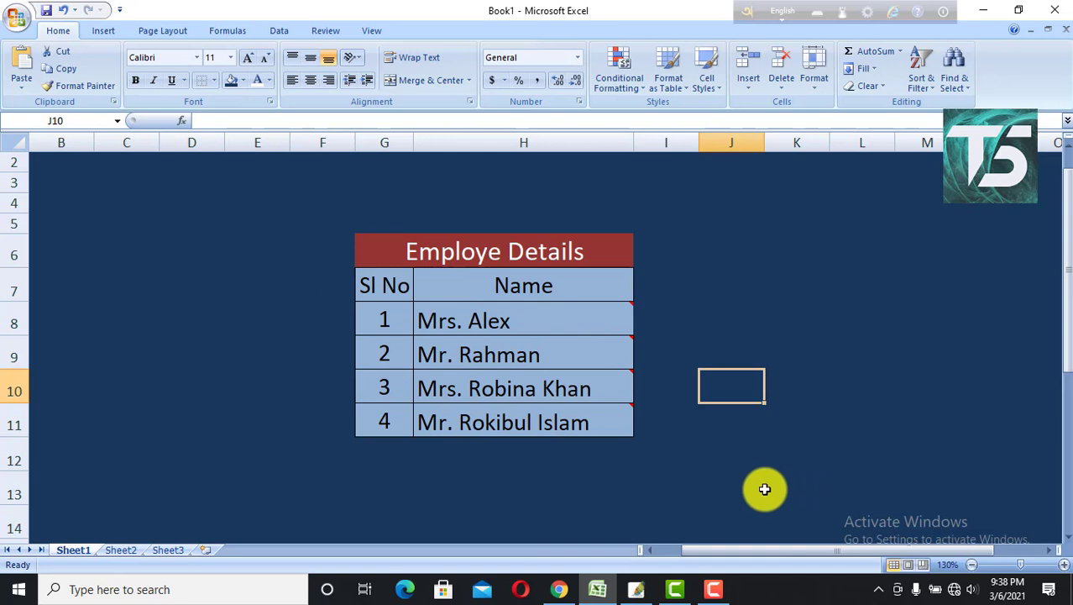
# Step: On Sheet2, set the column width of cells F4:G14 to 30
pyautogui.click(122, 550)
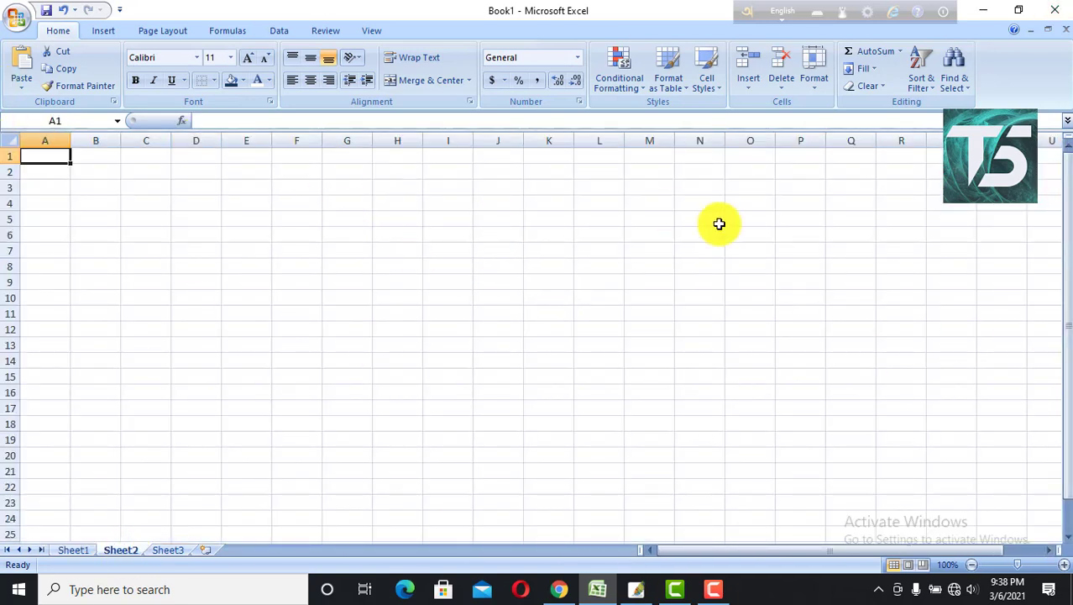
pyautogui.moveTo(300, 203); pyautogui.dragTo(345, 359)
pyautogui.click(814, 75)
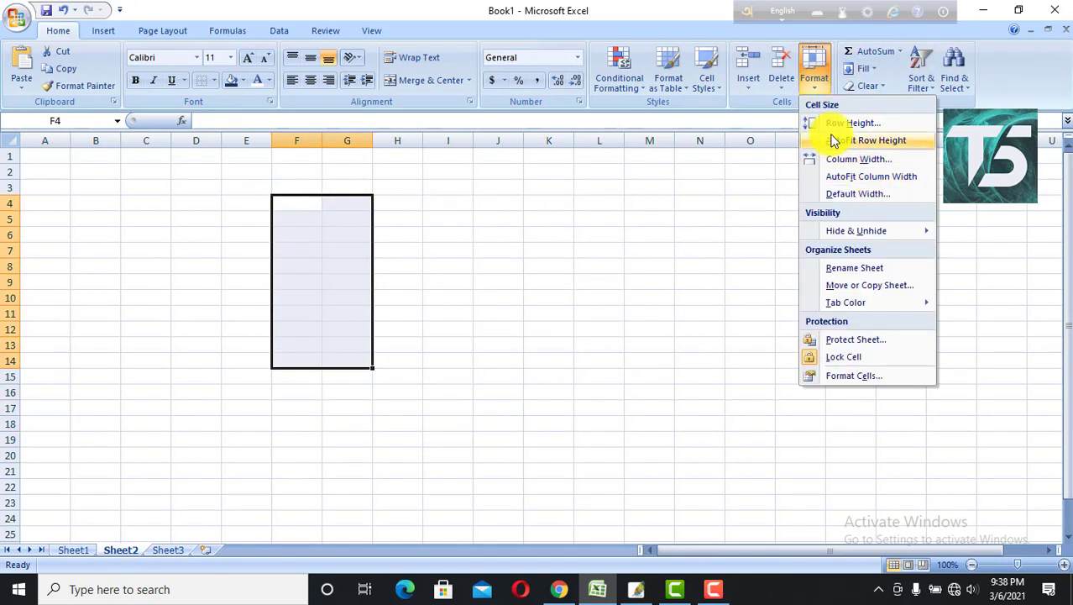
pyautogui.click(894, 159)
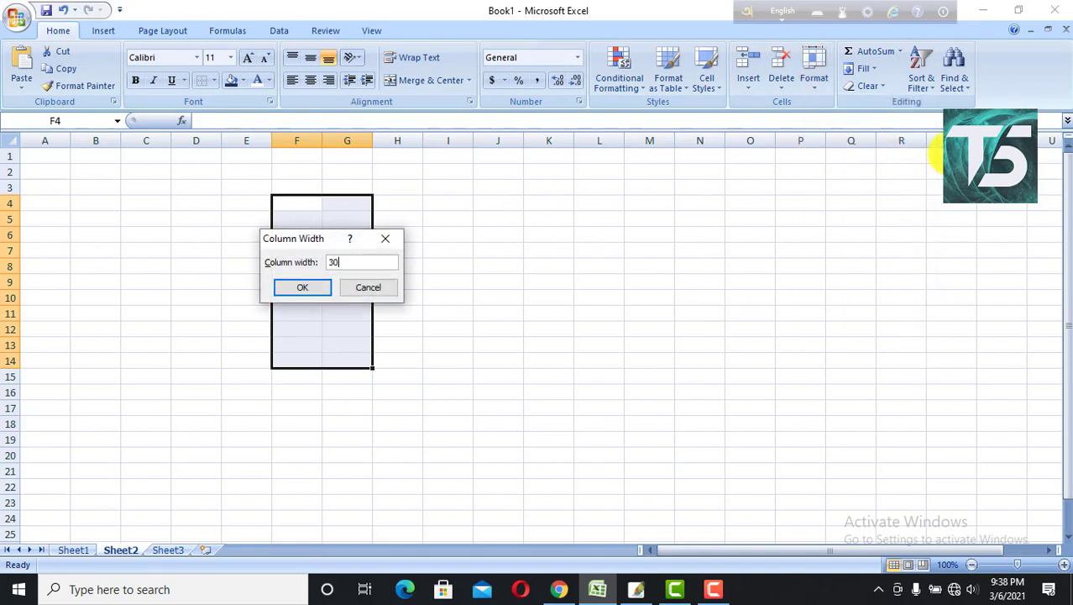
pyautogui.press('Return')
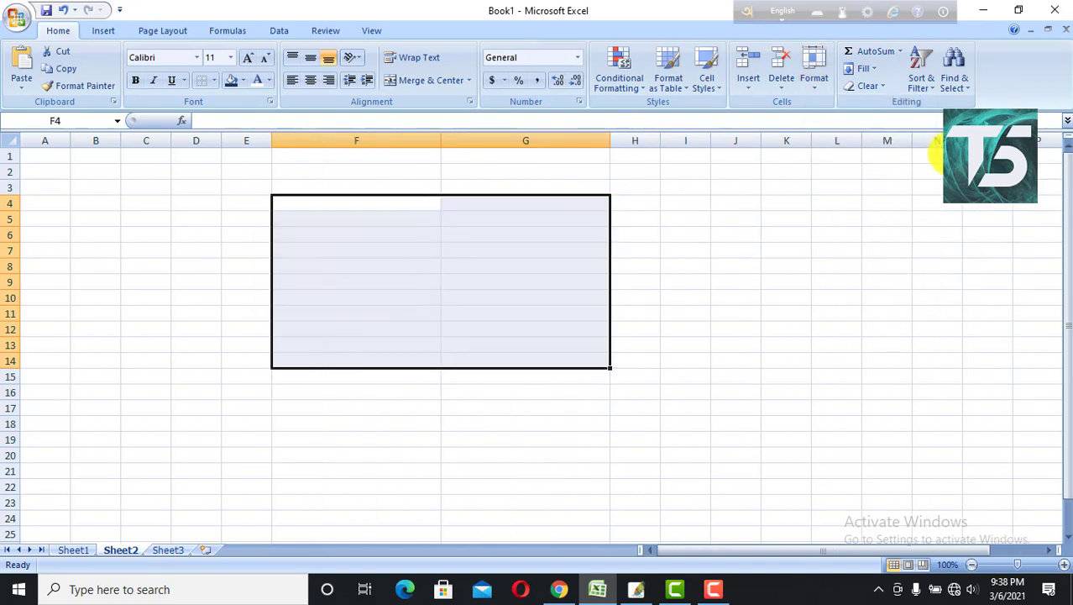
# Step: Increase the row height of rows 4 to 14
pyautogui.click(811, 89)
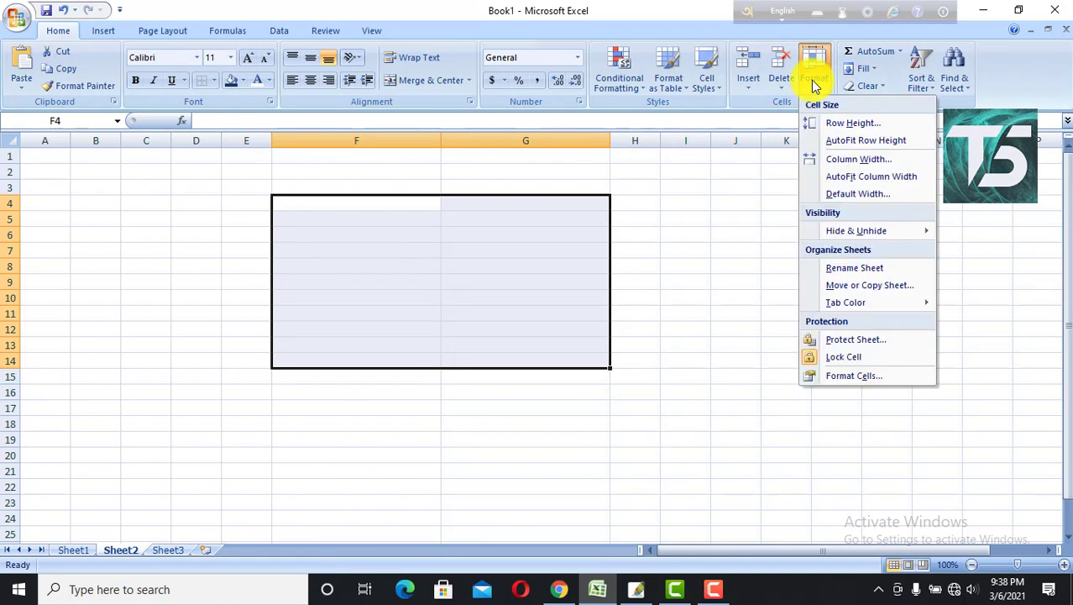
pyautogui.click(847, 123)
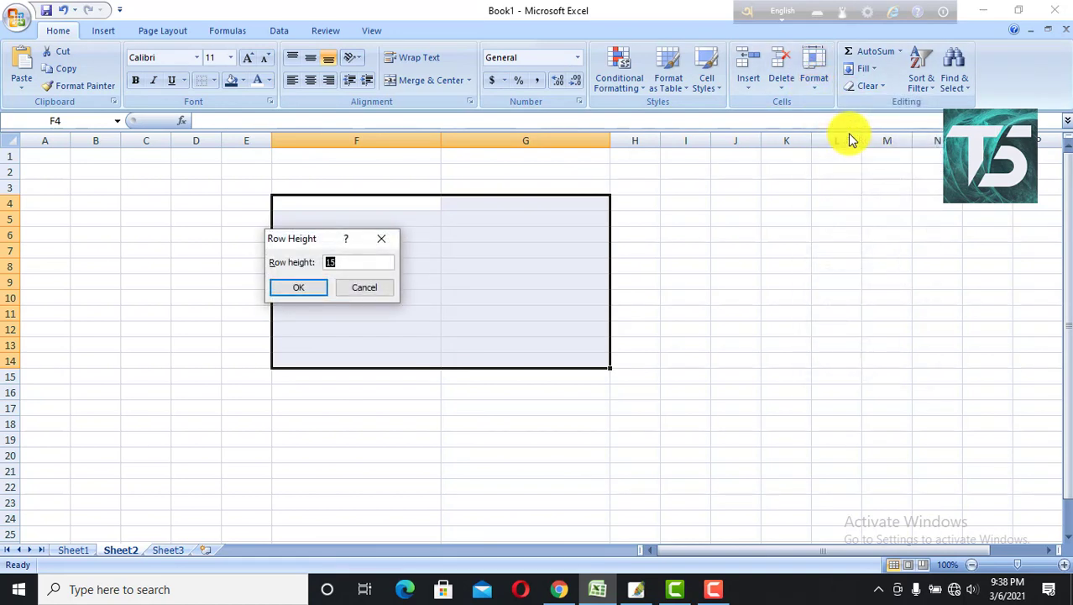
pyautogui.press('Return')
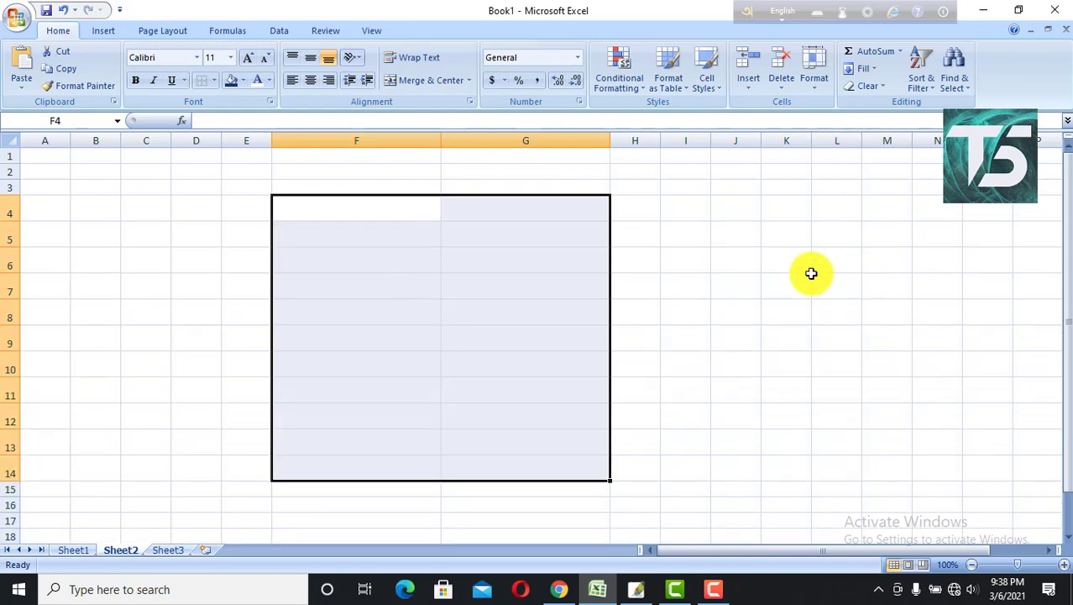
# Step: Merge and center cells F4:G4 and enter the table title "Employe Details"
pyautogui.click(336, 213)
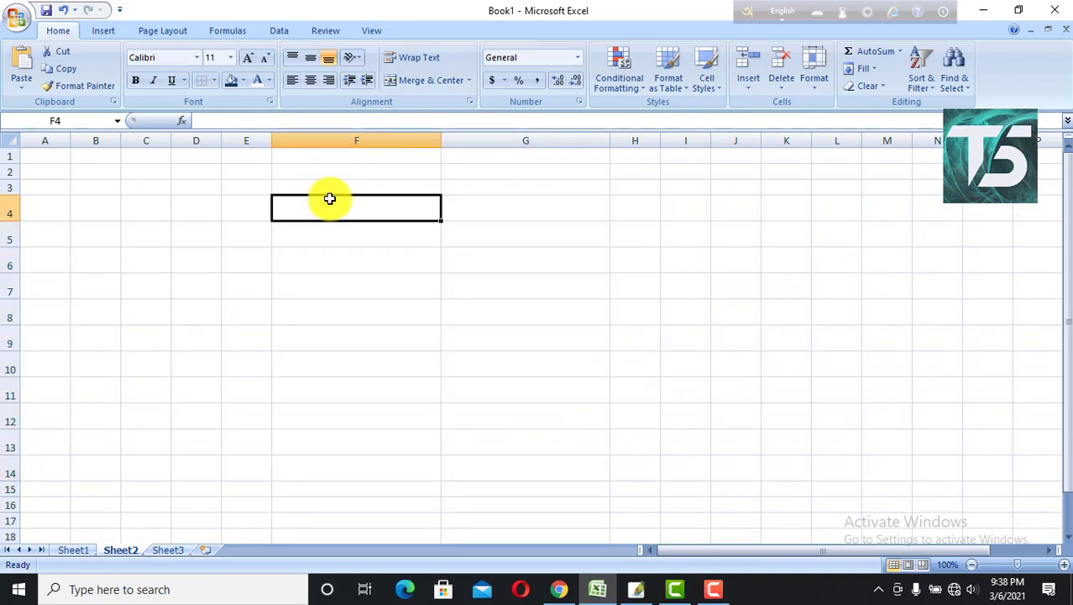
pyautogui.moveTo(433, 209); pyautogui.dragTo(521, 210)
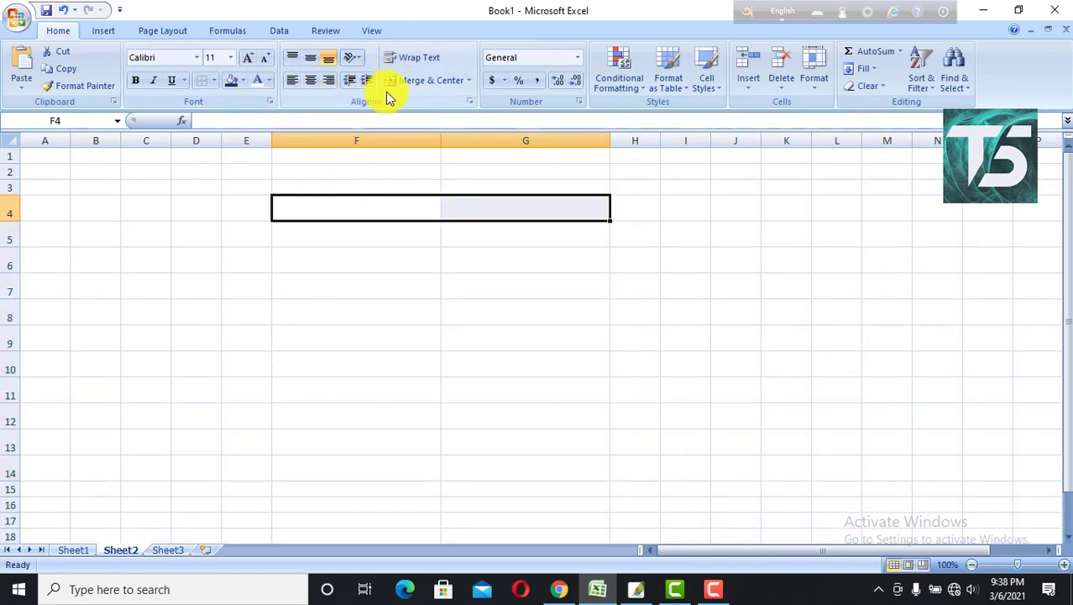
pyautogui.click(430, 81)
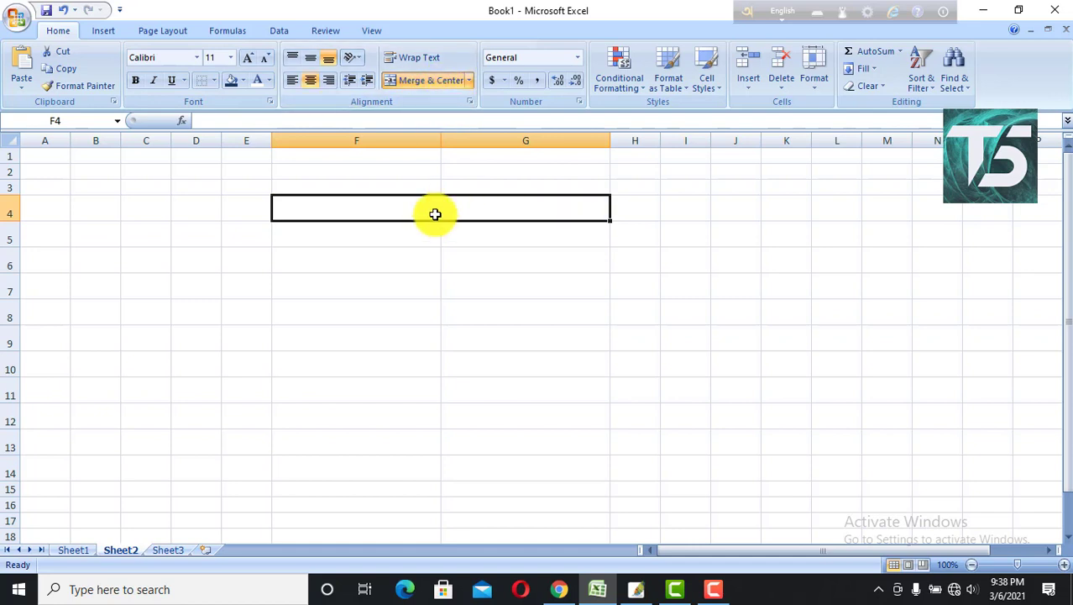
pyautogui.write('Employ')
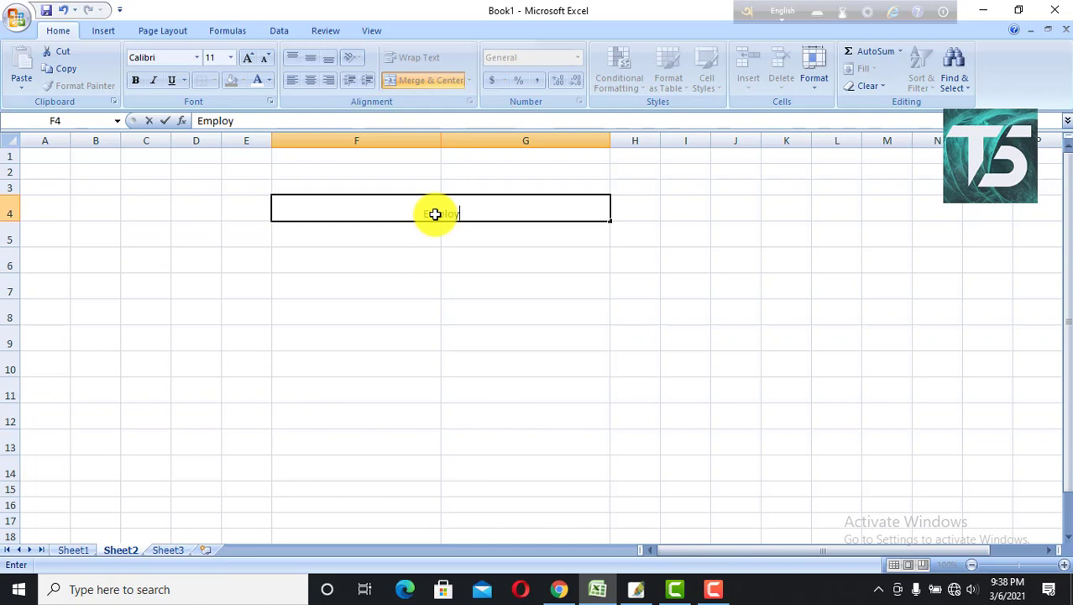
pyautogui.write('e Details')
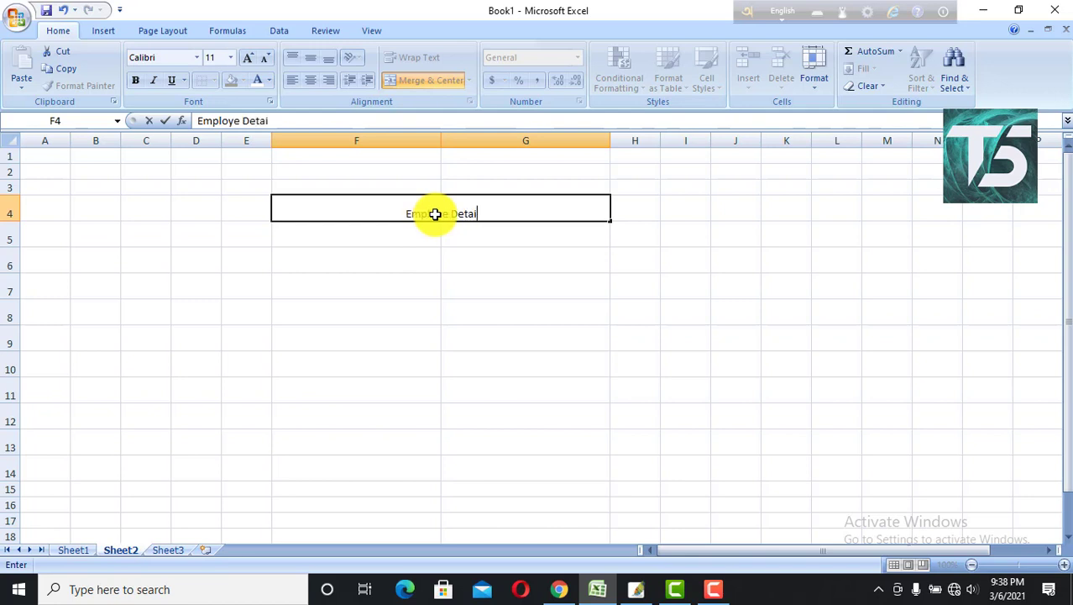
# Step: Enter the column headings "Sl No" in F5 and "Employe Name" in G5
pyautogui.click(401, 234)
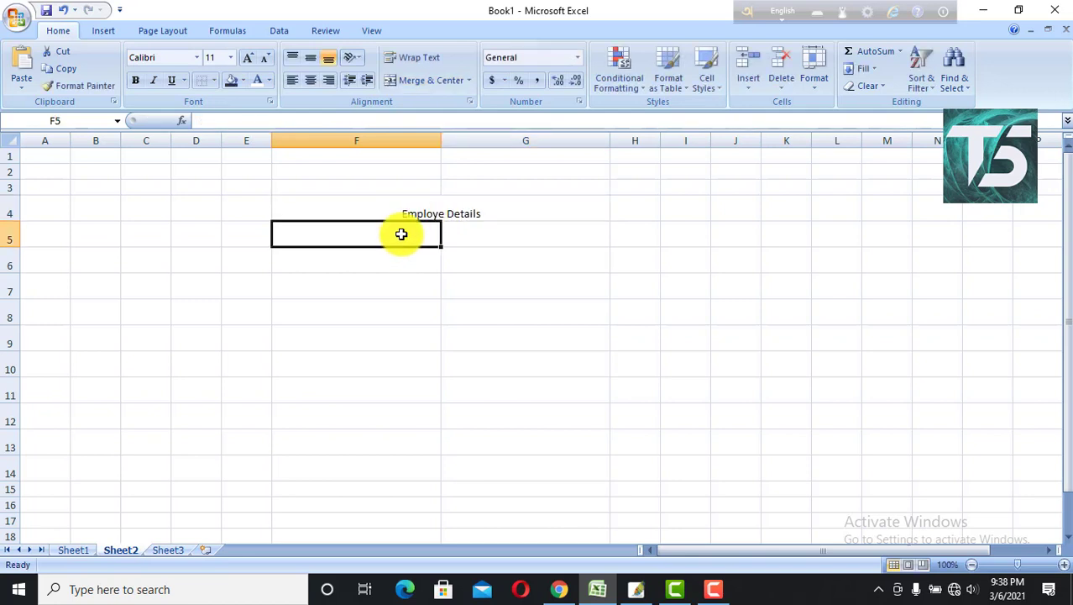
pyautogui.write('Sl')
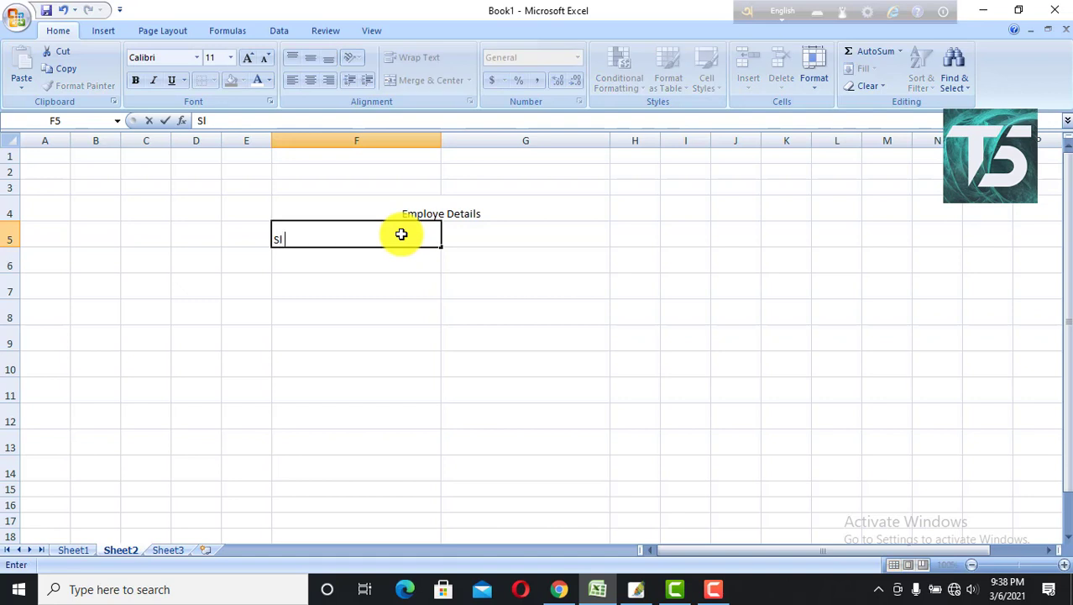
pyautogui.write(' No')
pyautogui.press('Tab')
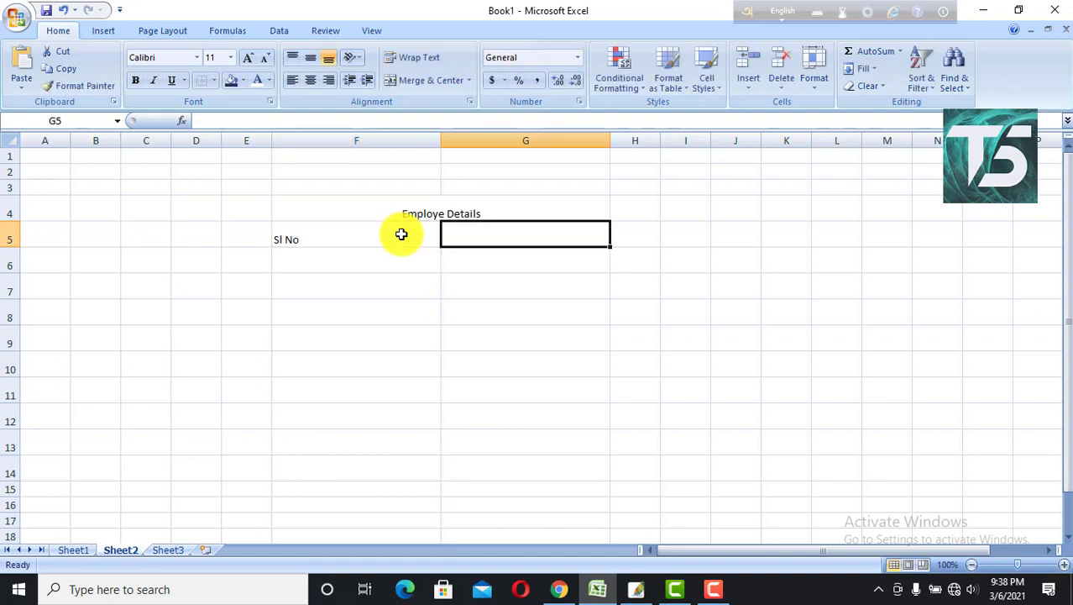
pyautogui.write('Na')
pyautogui.press('BackSpace')
pyautogui.press('BackSpace')
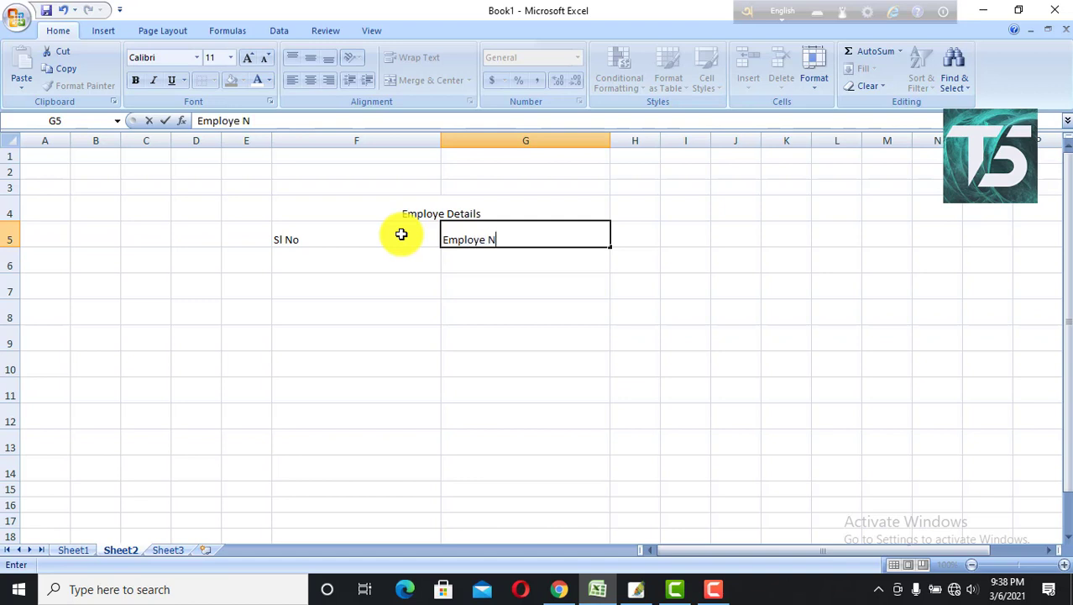
# Step: Center the headings in F5:G5 horizontally and vertically, and make them bold at font size 18
pyautogui.moveTo(360, 238); pyautogui.dragTo(520, 242)
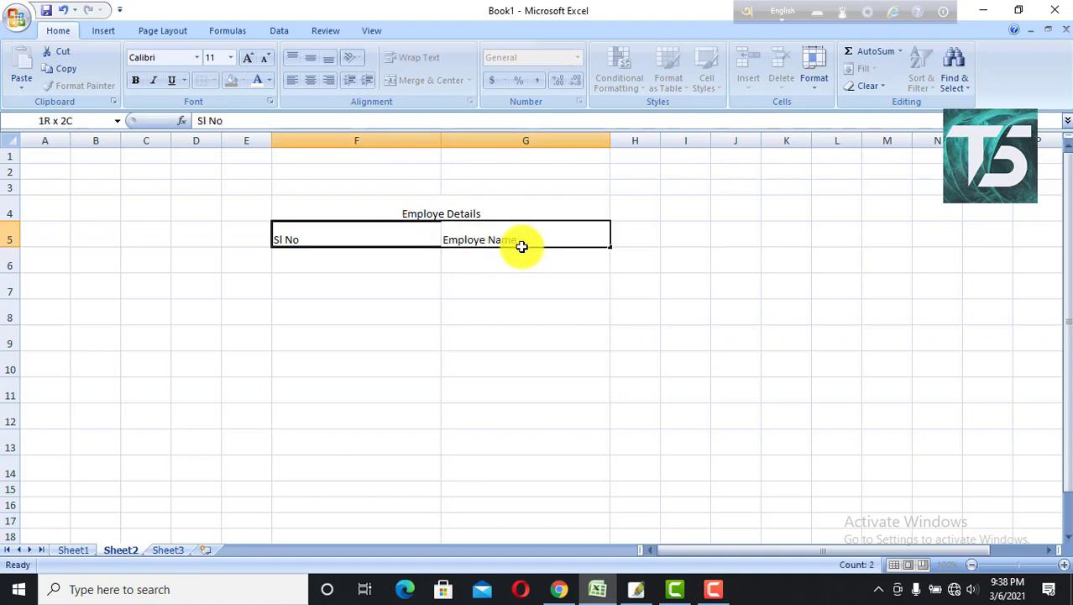
pyautogui.click(312, 79)
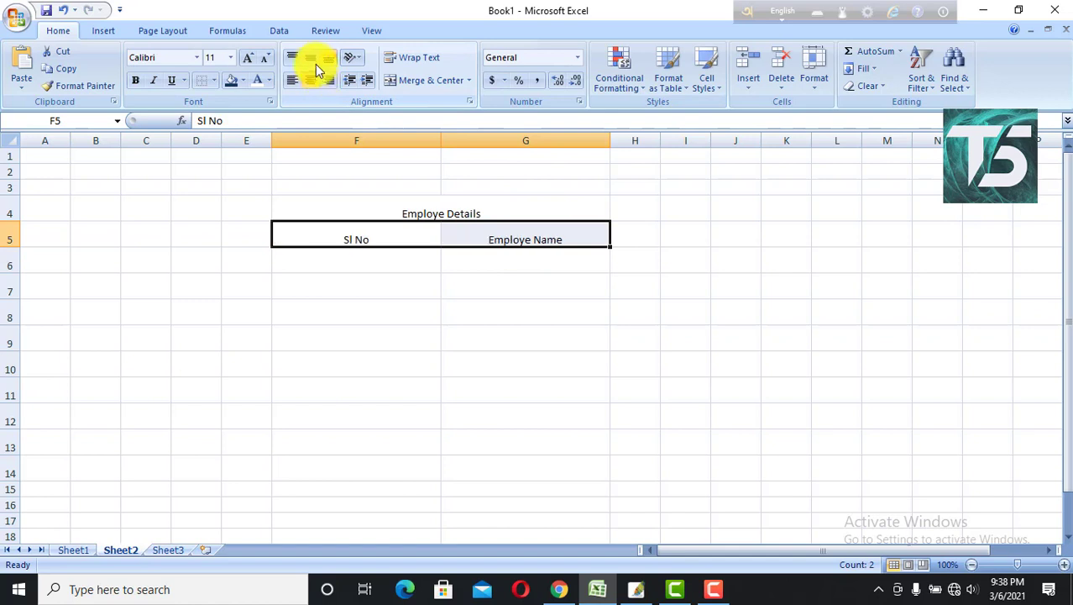
pyautogui.click(313, 57)
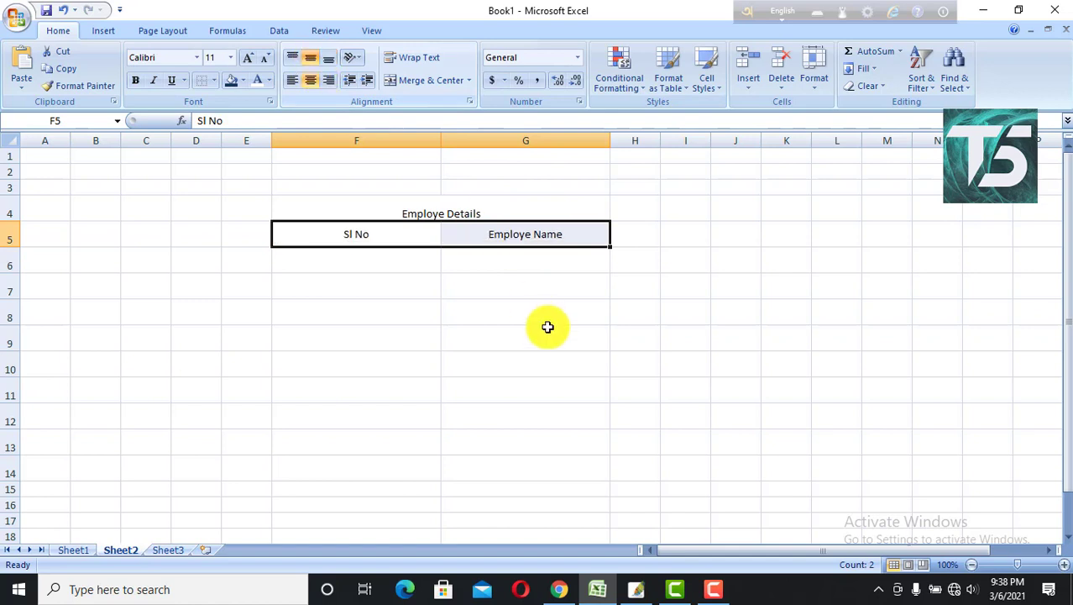
pyautogui.click(137, 81)
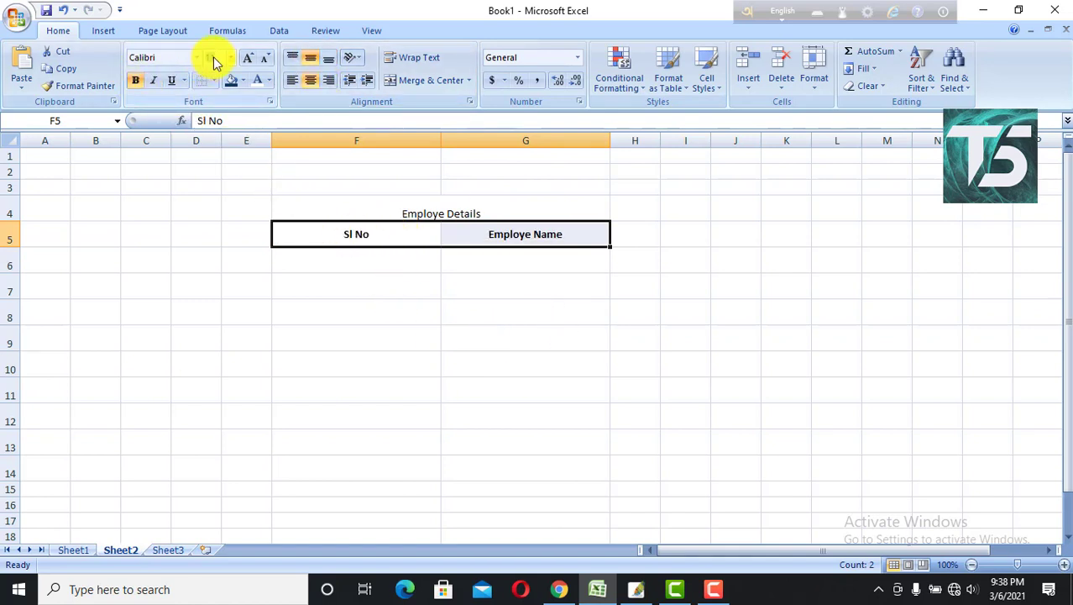
pyautogui.click(213, 57)
pyautogui.write('18')
pyautogui.press('Return')
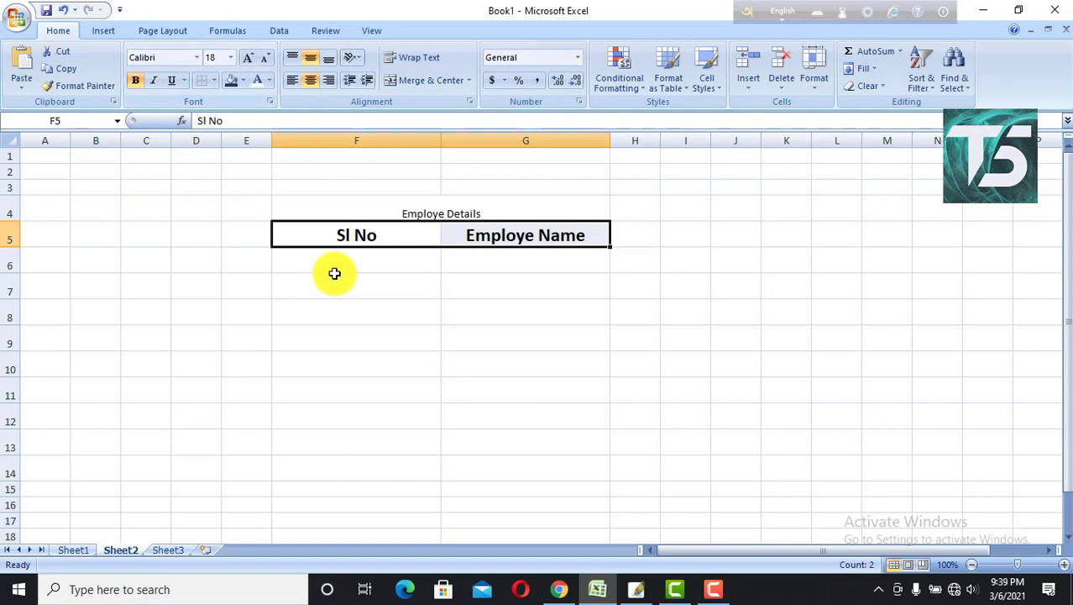
# Step: Format the empty cells F6:G9 as bold with font size 18, and narrow column F
pyautogui.moveTo(337, 262); pyautogui.dragTo(475, 393)
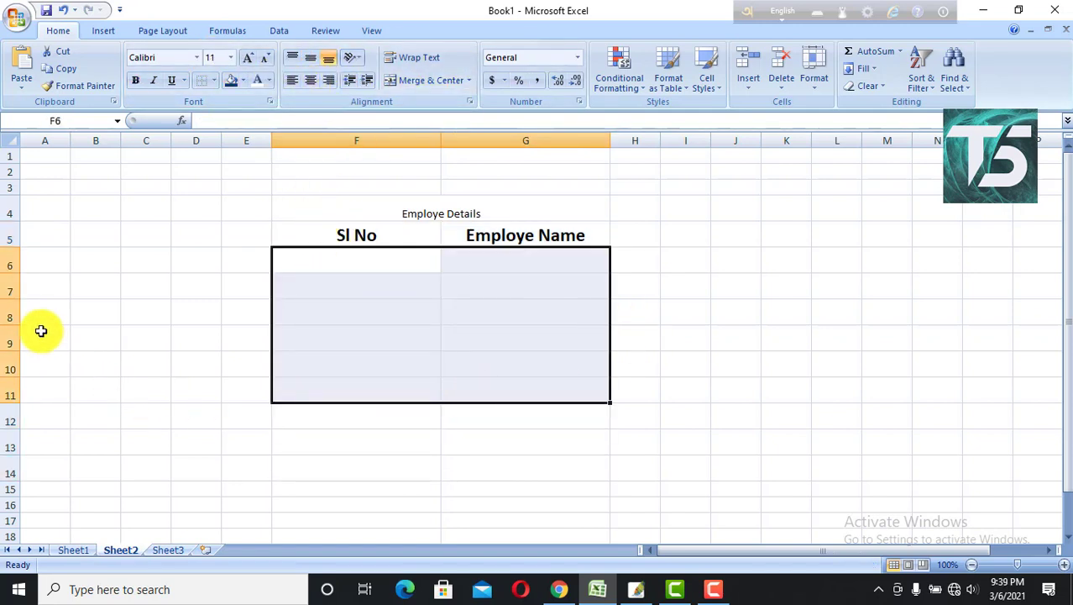
pyautogui.moveTo(376, 388); pyautogui.dragTo(373, 343)
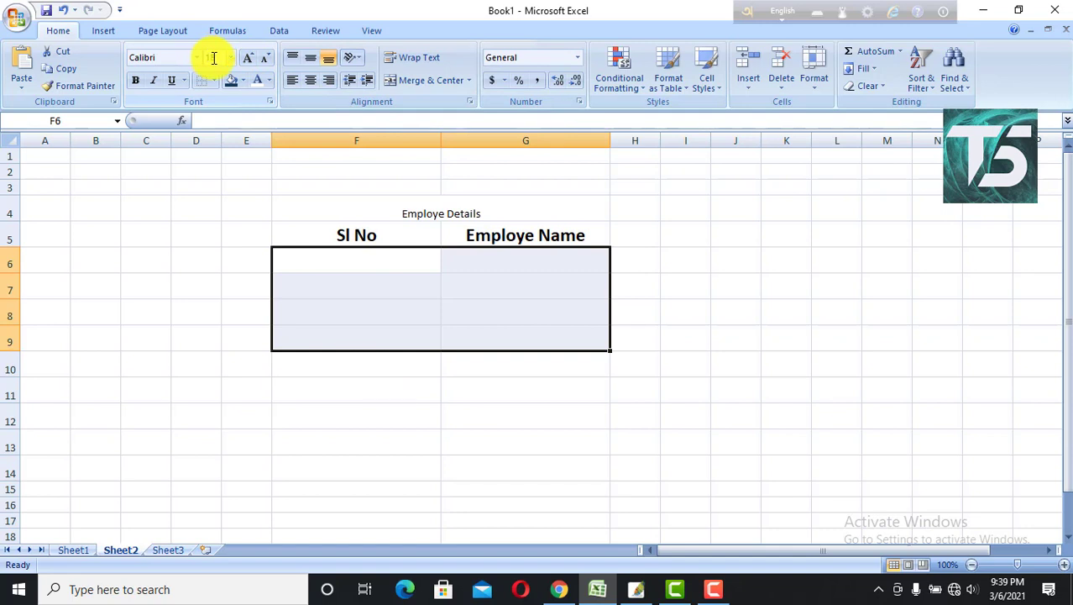
pyautogui.click(136, 80)
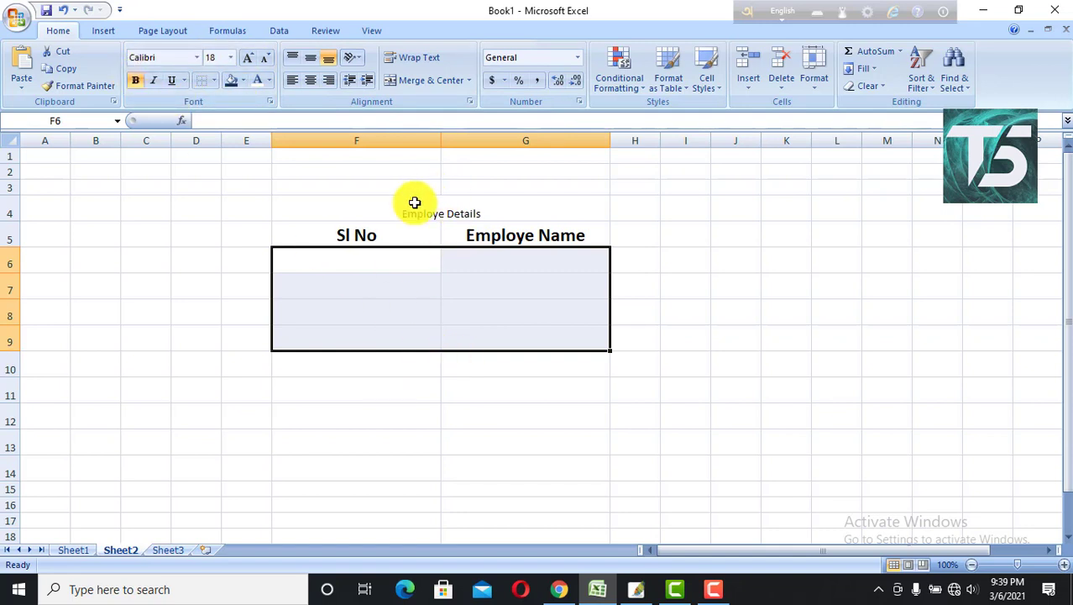
pyautogui.press('Down')
pyautogui.moveTo(440, 145); pyautogui.dragTo(375, 141)
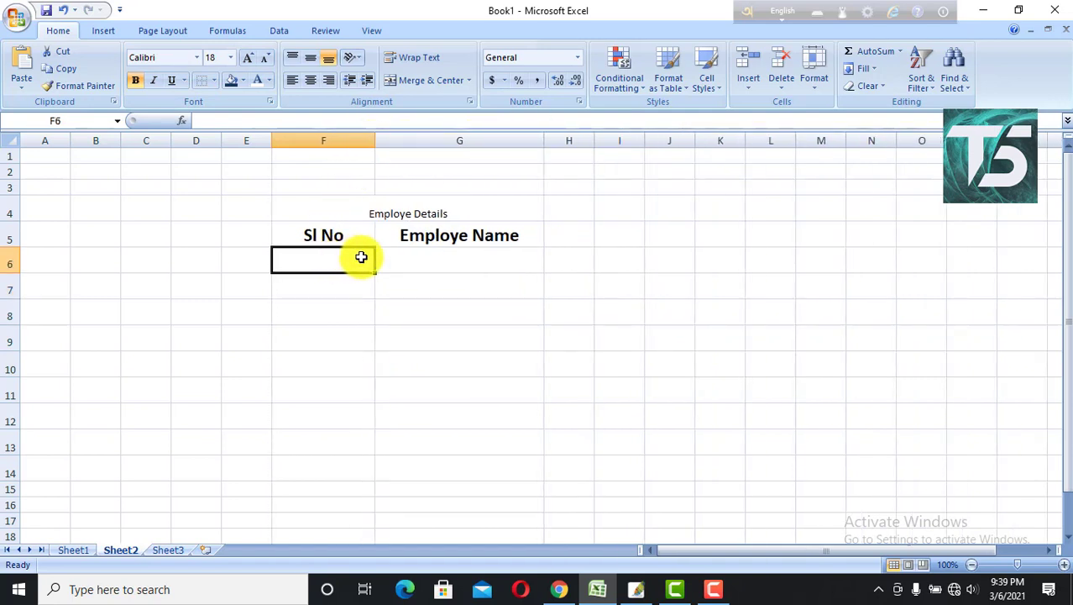
# Step: Set the "Employe Details" title to bold at font size 24 and make row 4 slightly taller
pyautogui.click(383, 217)
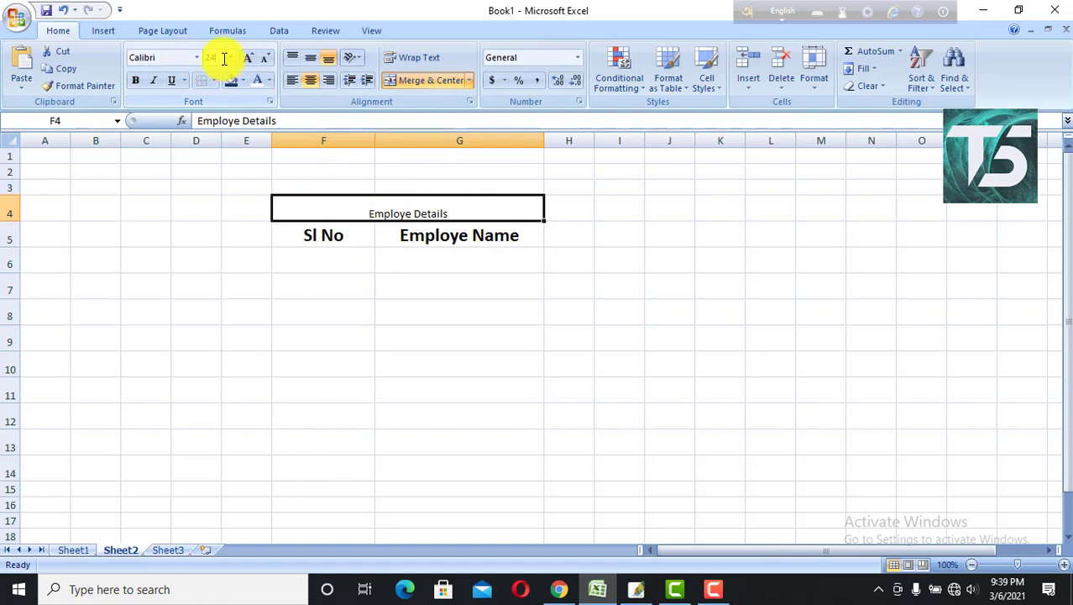
pyautogui.click(224, 59)
pyautogui.write('24')
pyautogui.press('Return')
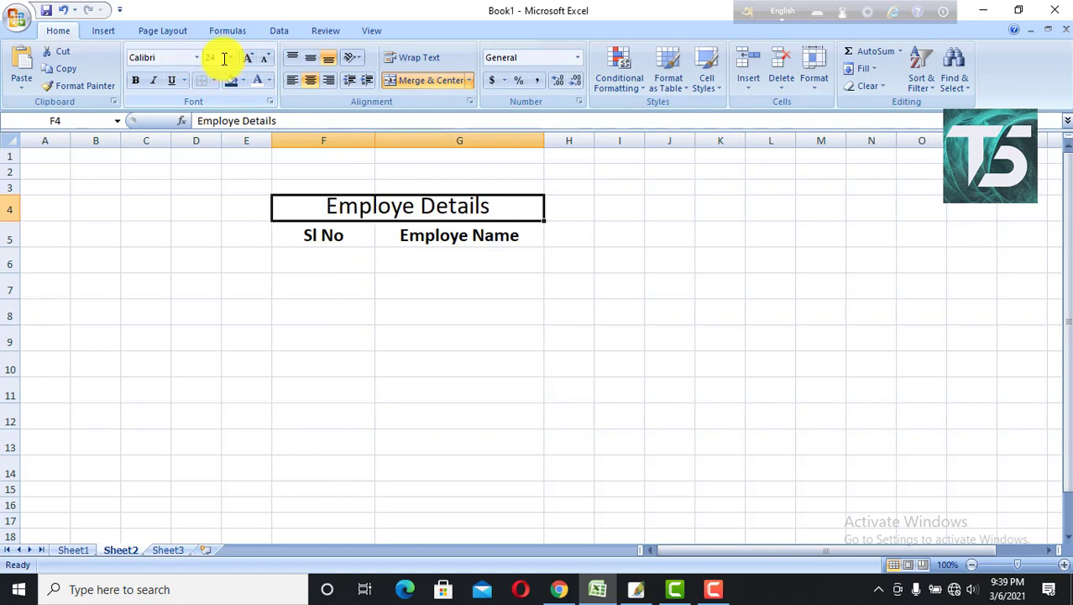
pyautogui.click(135, 80)
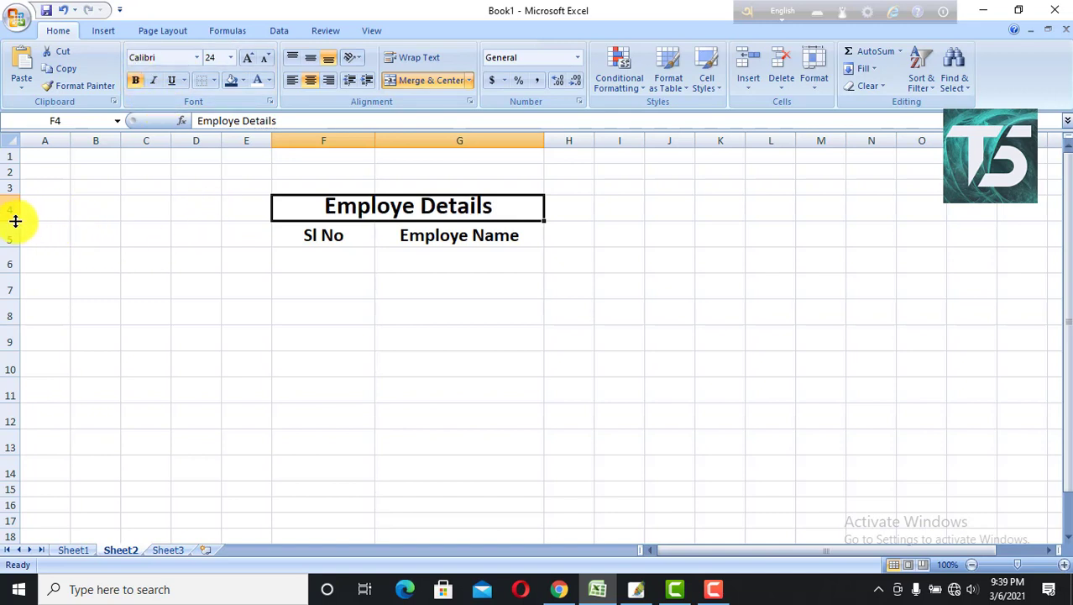
pyautogui.moveTo(15, 221); pyautogui.dragTo(16, 231)
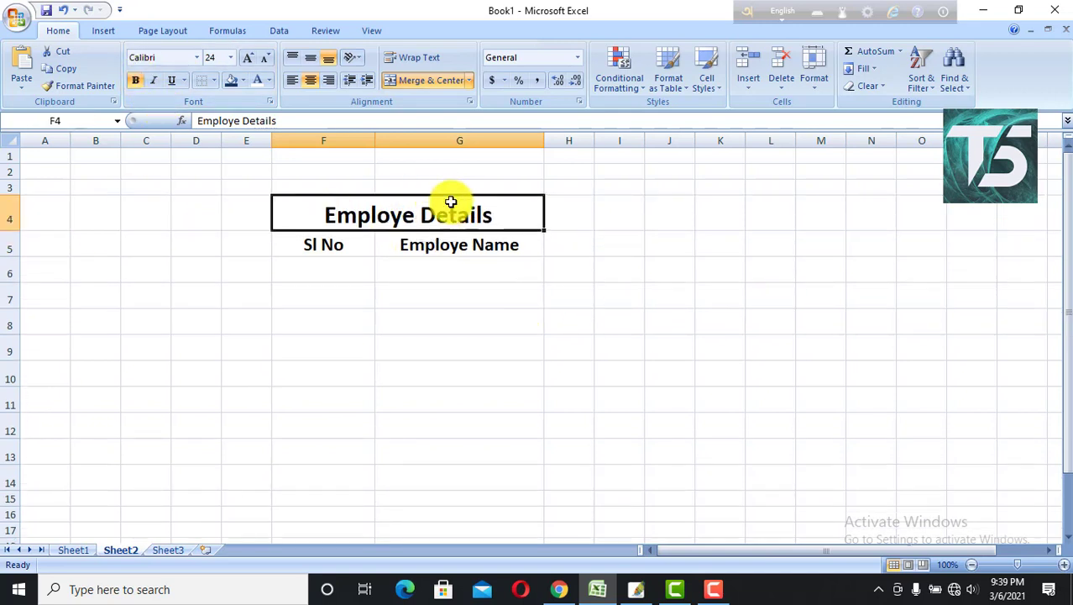
# Step: Give the merged title cell a dark blue fill and white text
pyautogui.click(236, 84)
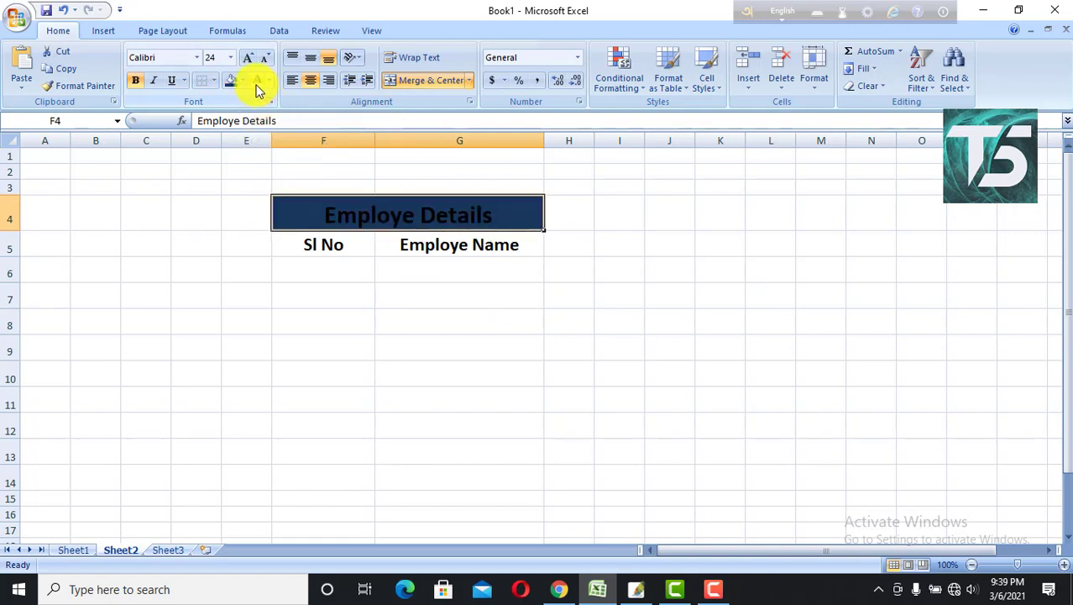
pyautogui.click(257, 81)
pyautogui.click(429, 311)
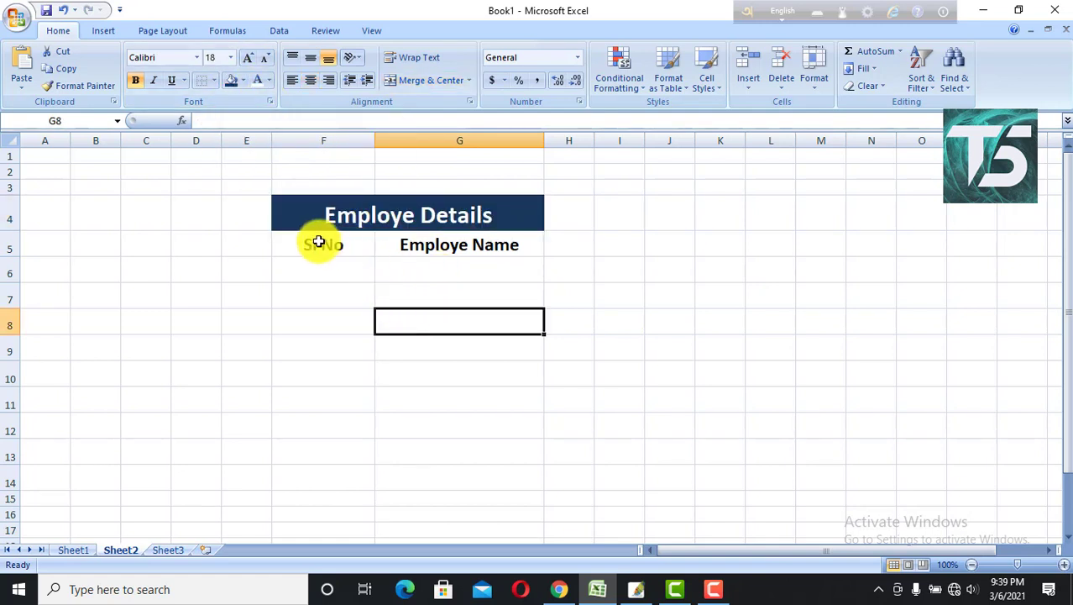
# Step: Apply all borders to the heading and data cells F5:G9
pyautogui.moveTo(297, 245); pyautogui.dragTo(420, 323)
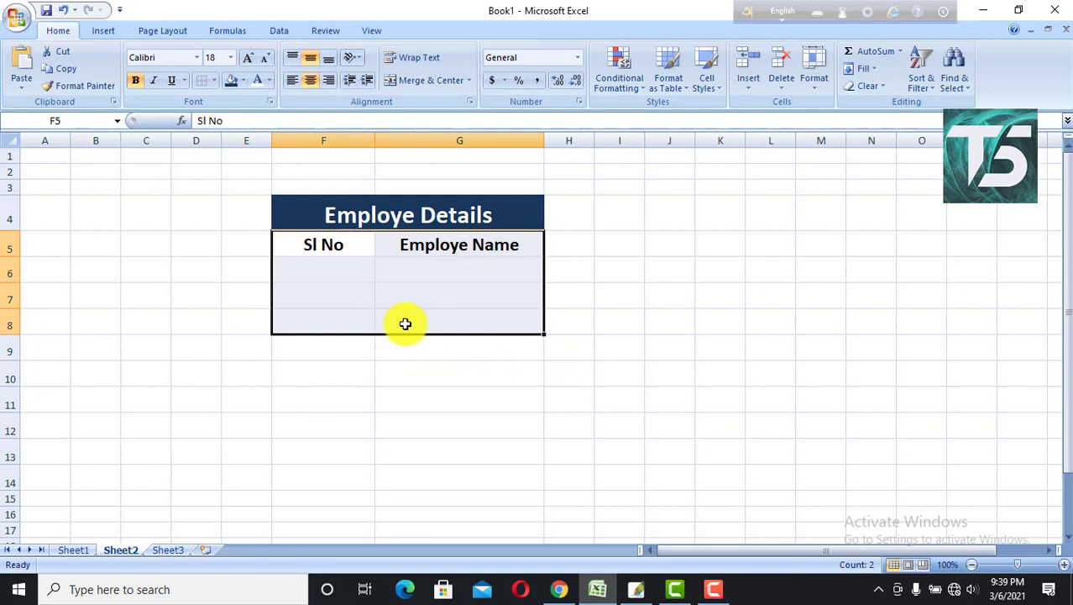
pyautogui.hotkey('shift', 'Down')
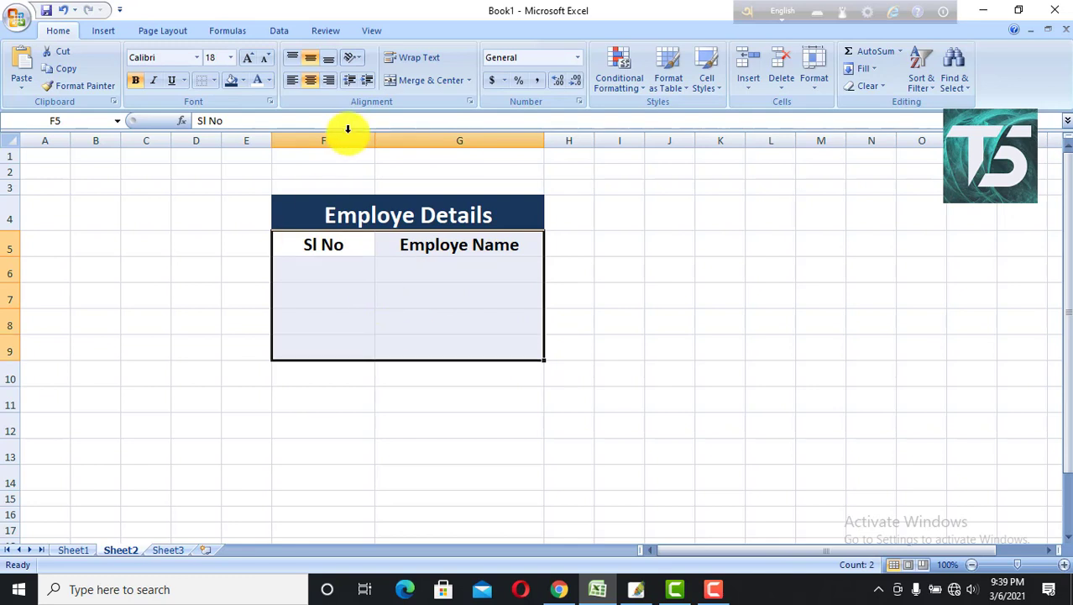
pyautogui.click(215, 83)
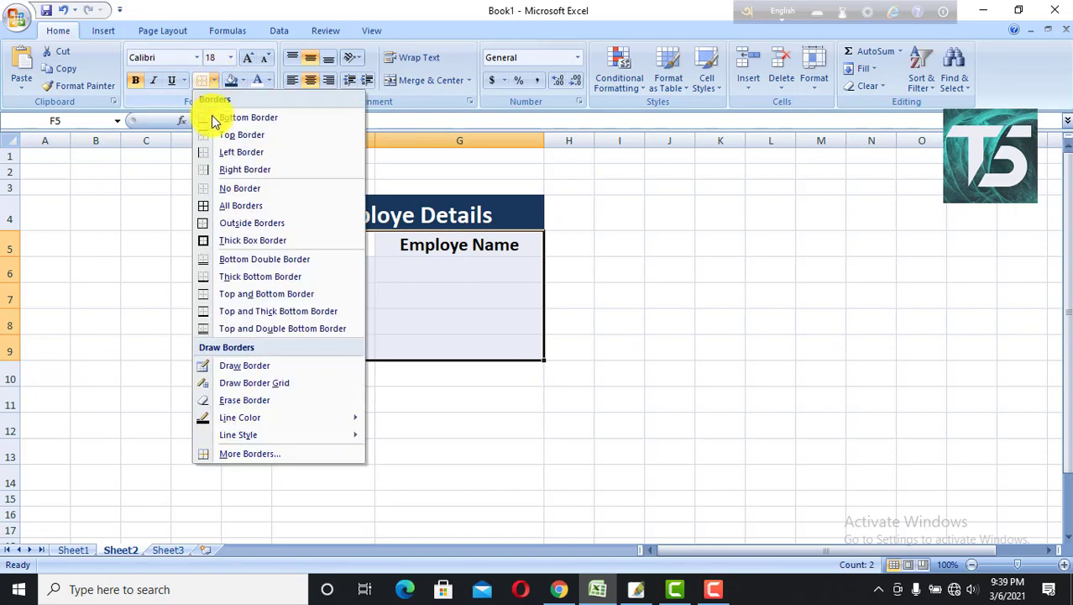
pyautogui.click(213, 208)
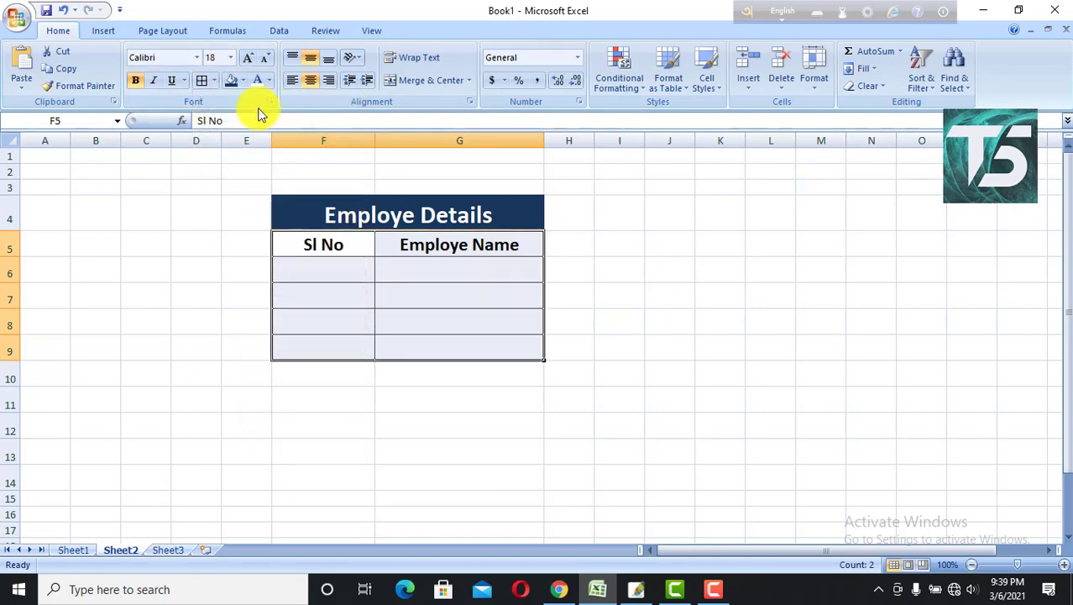
# Step: Fill the bordered cells F5:G9 with yellow
pyautogui.click(242, 84)
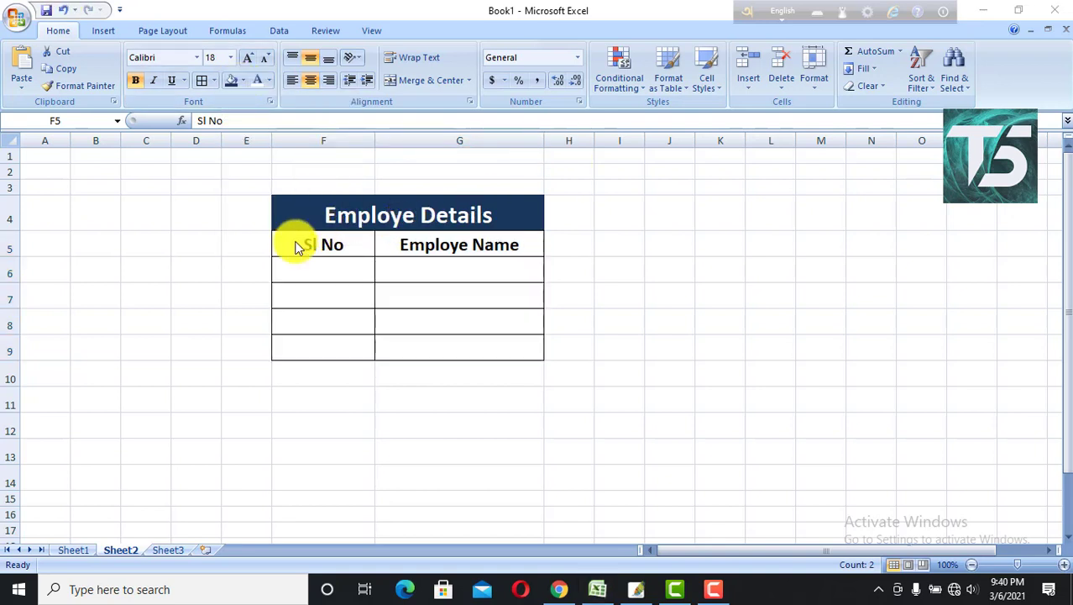
pyautogui.click(303, 242)
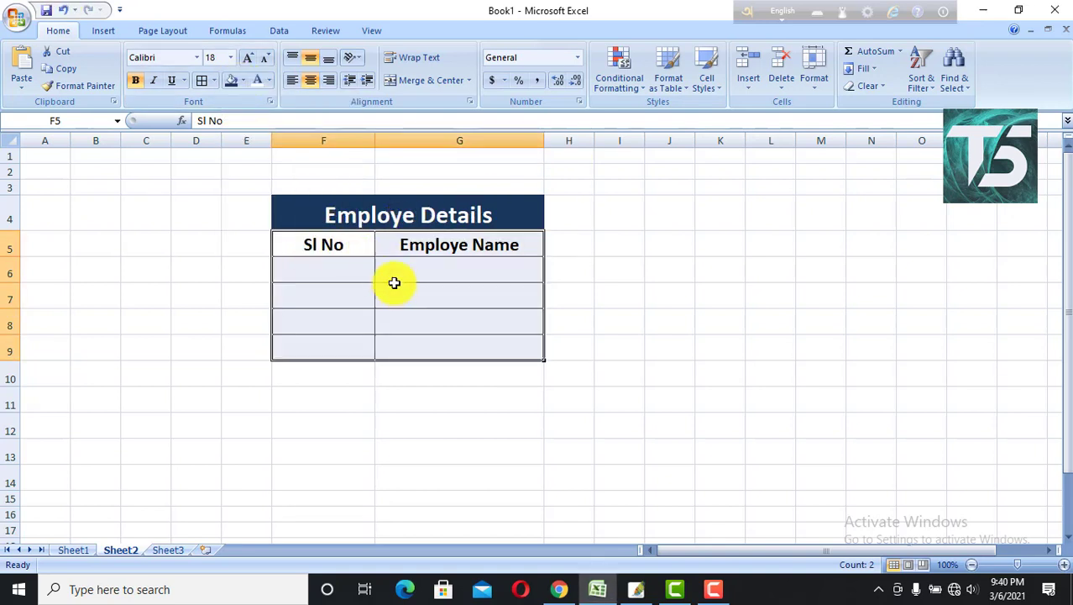
pyautogui.click(242, 81)
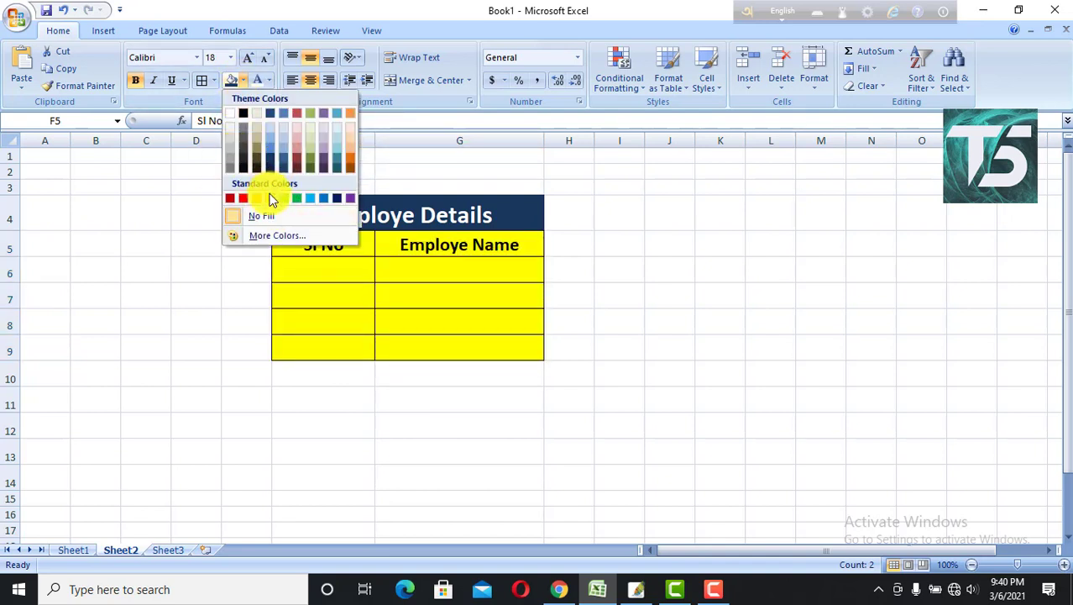
pyautogui.click(269, 198)
pyautogui.click(760, 318)
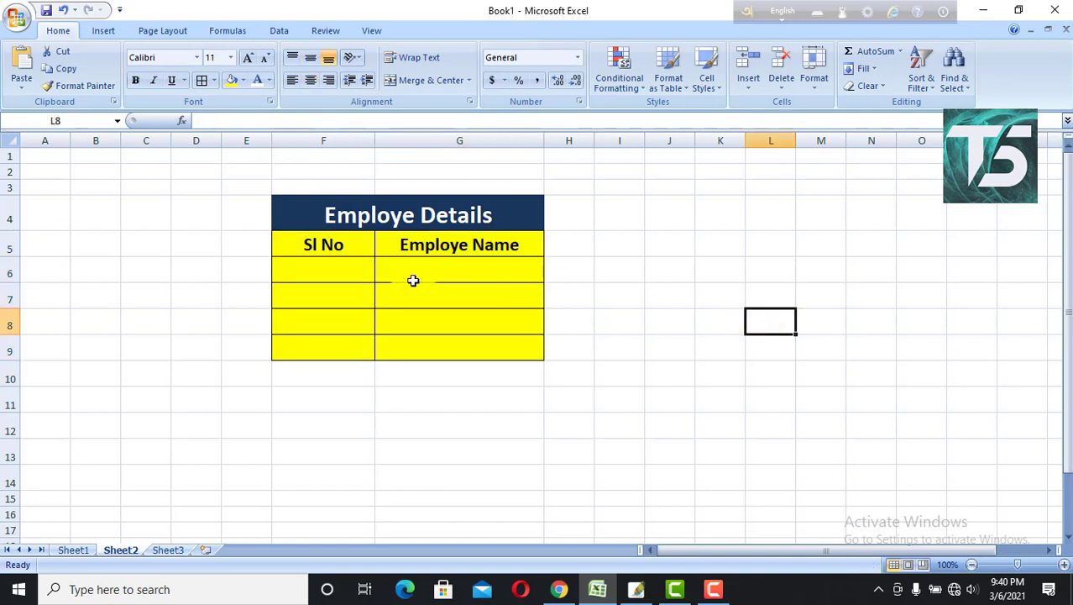
# Step: Enter serial numbers 1 to 4 in F6:F9 and center them horizontally and vertically
pyautogui.click(350, 270)
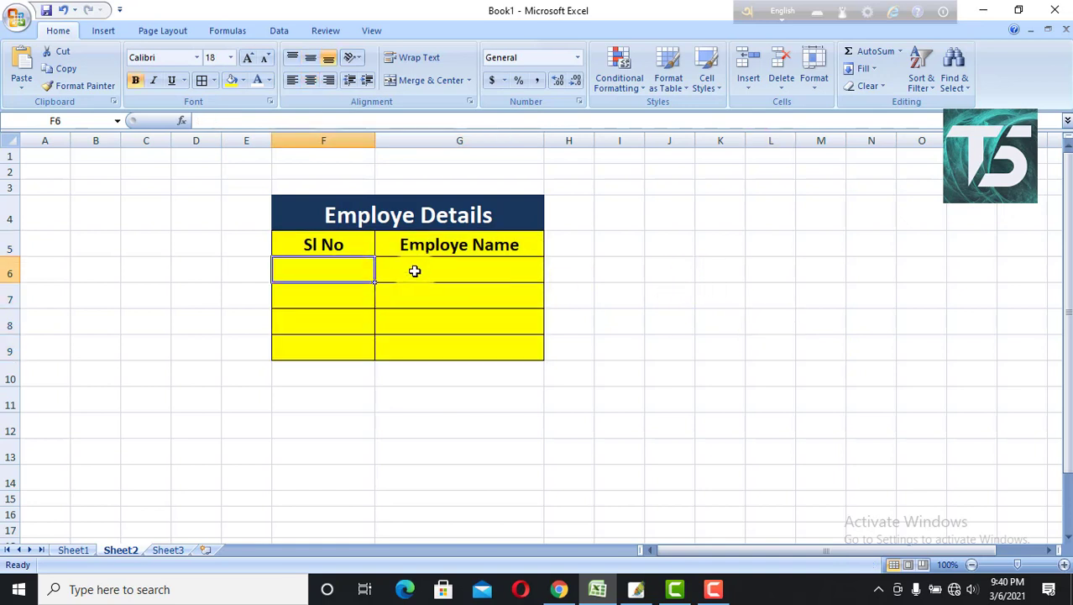
pyautogui.write('1')
pyautogui.press('Return')
pyautogui.write('2')
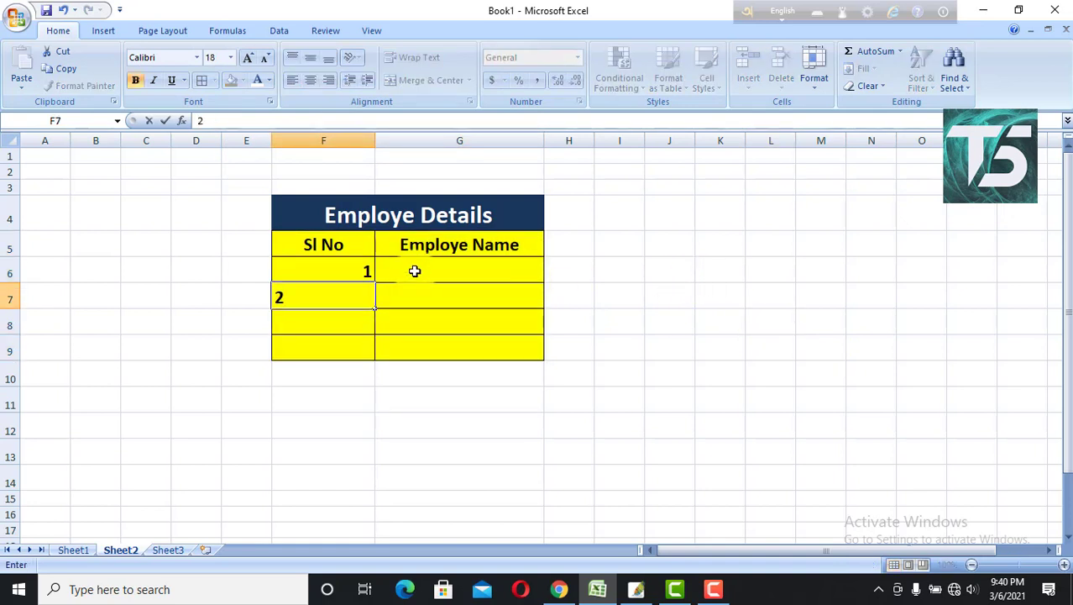
pyautogui.press('Return')
pyautogui.write('3')
pyautogui.press('Return')
pyautogui.write('4')
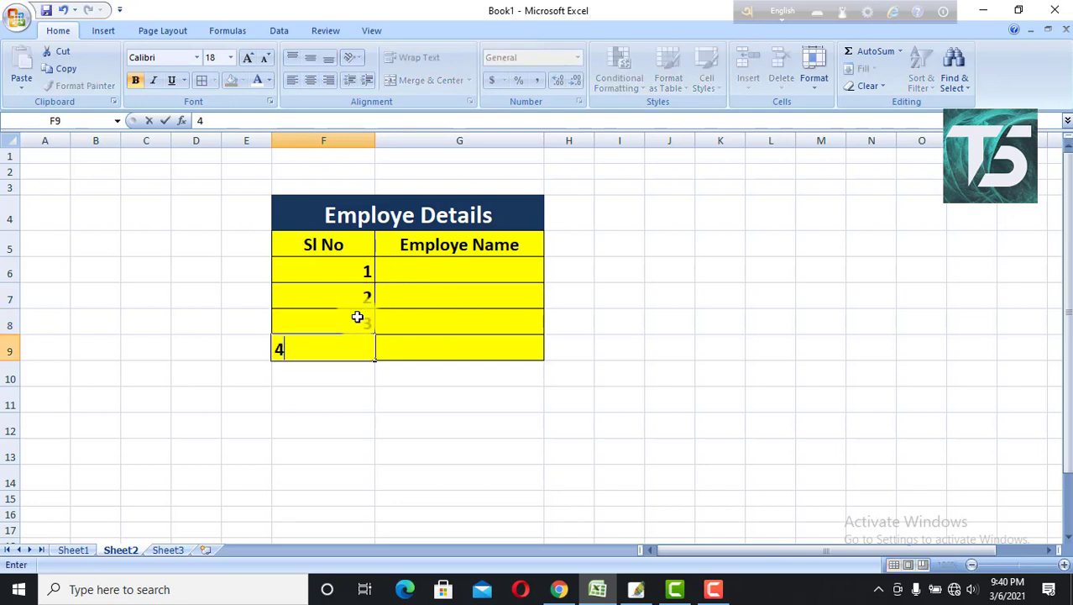
pyautogui.press('Return')
pyautogui.moveTo(343, 270); pyautogui.dragTo(353, 346)
pyautogui.click(311, 80)
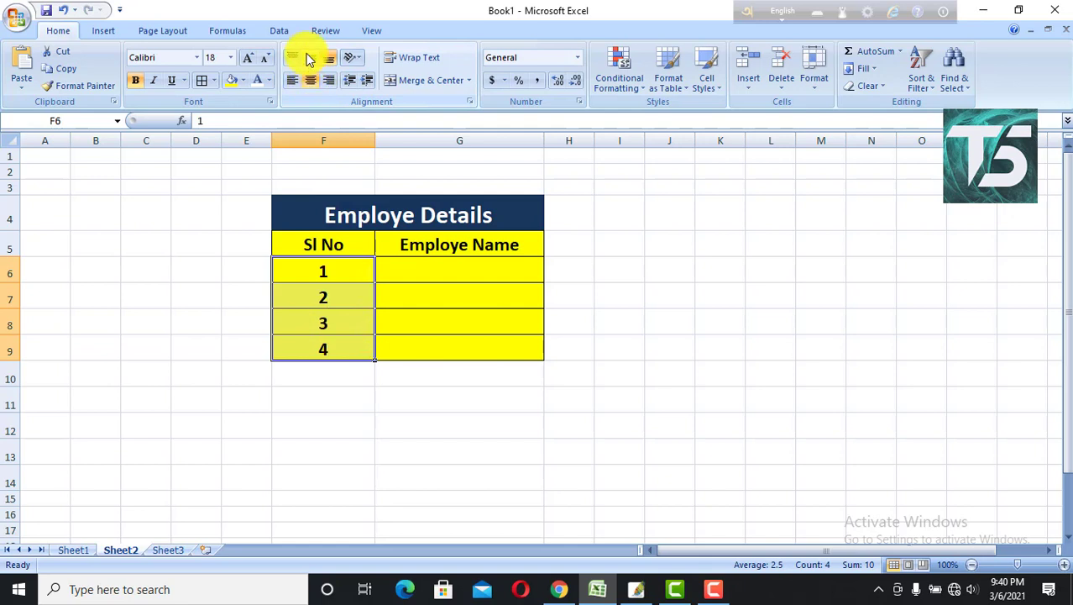
# Step: Enter the first employee's name, with its title, in cell G6
pyautogui.click(440, 270)
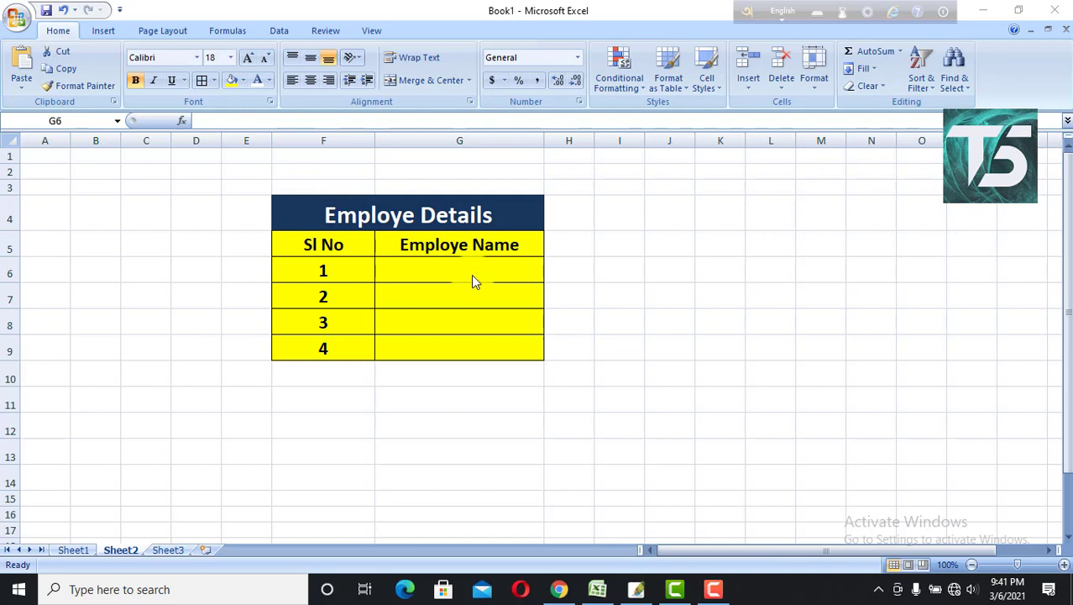
pyautogui.click(464, 277)
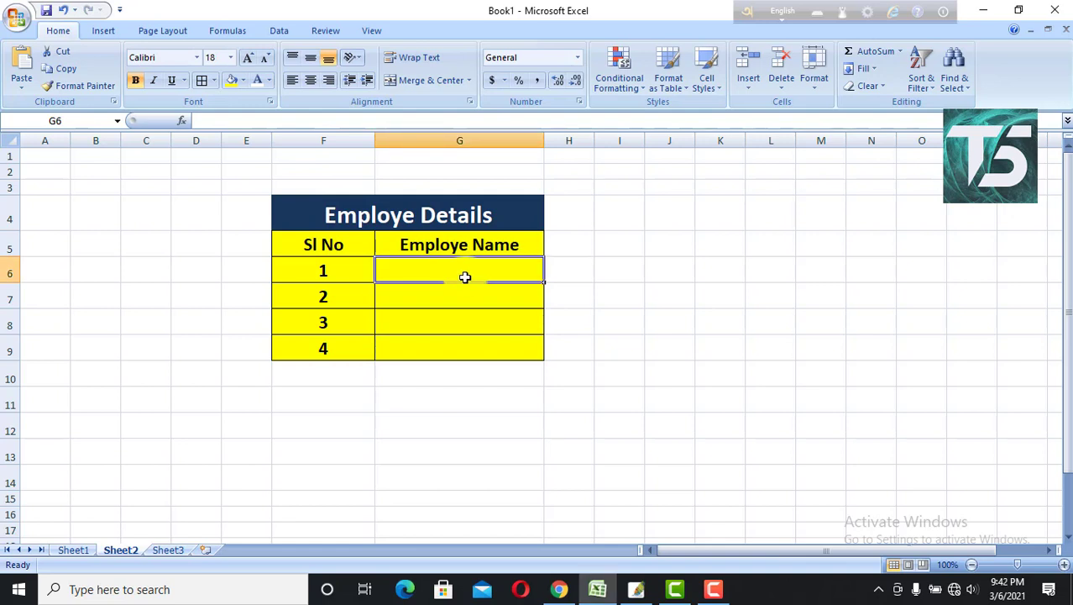
pyautogui.write('Mr')
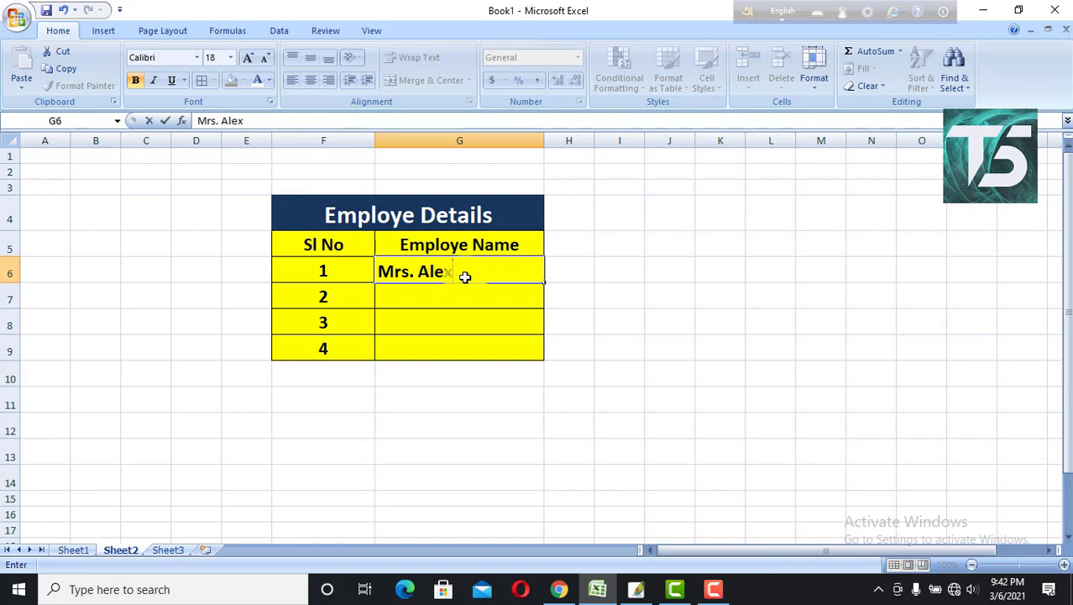
pyautogui.write('s. Alex')
pyautogui.click(568, 299)
# Step: Insert a comment on the employee name in G6 and delete its default author text
pyautogui.click(528, 272)
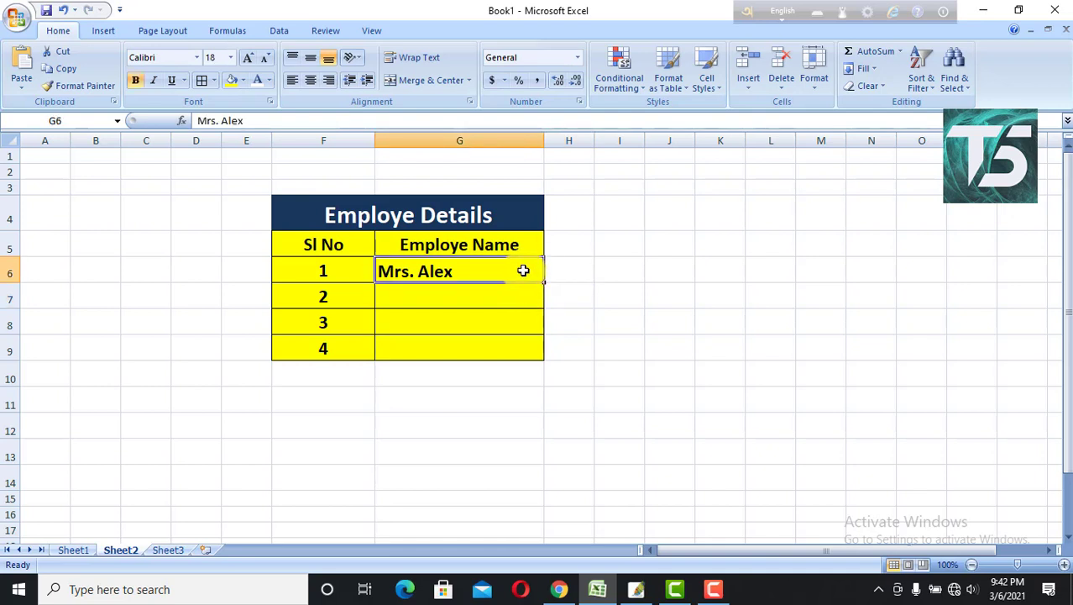
pyautogui.click(326, 33)
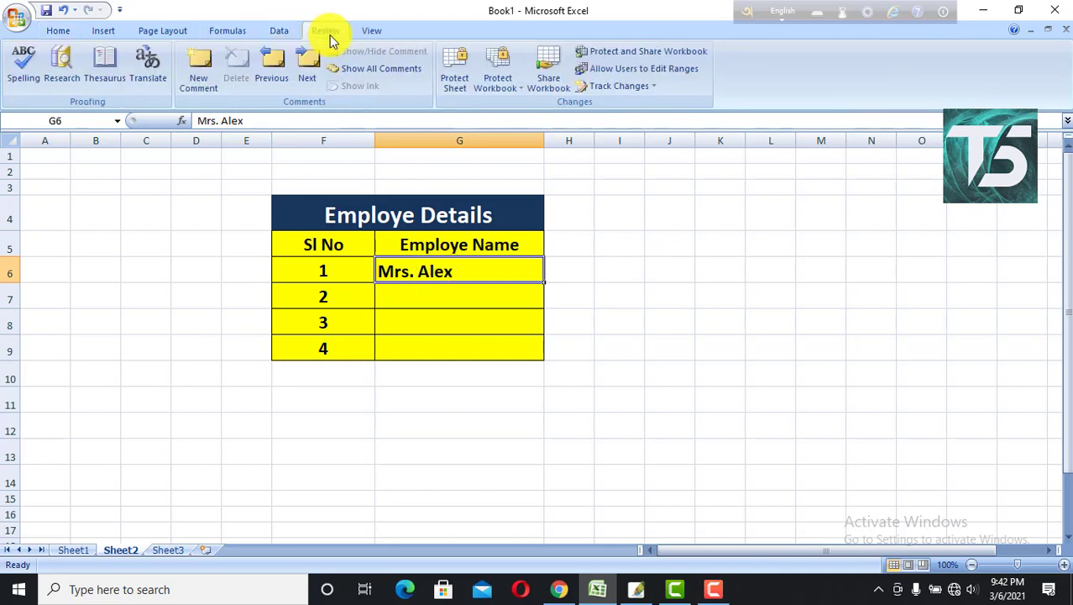
pyautogui.click(204, 76)
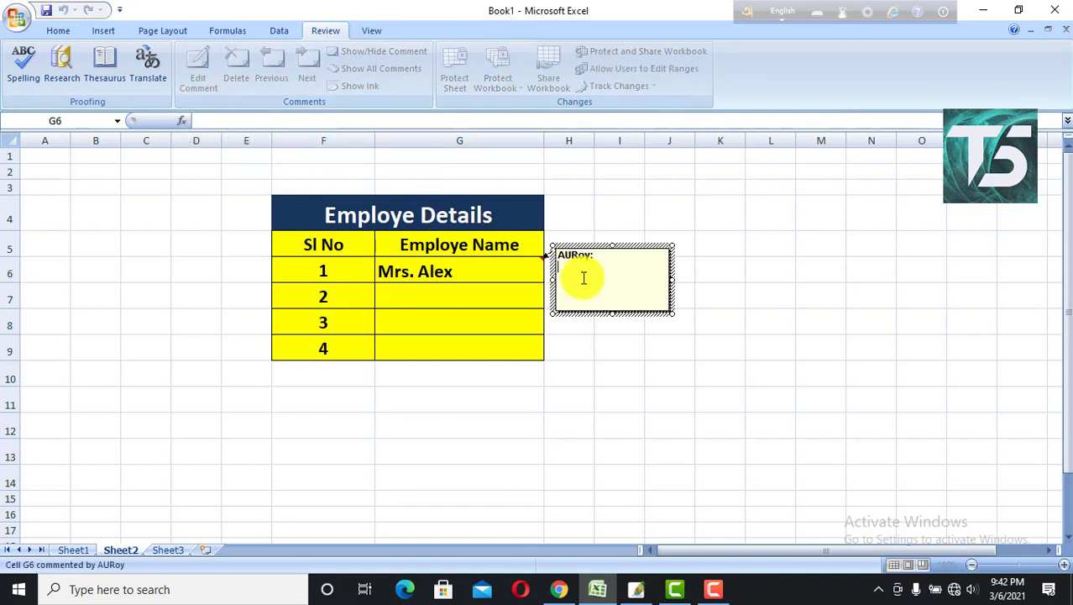
pyautogui.moveTo(582, 271); pyautogui.dragTo(522, 241)
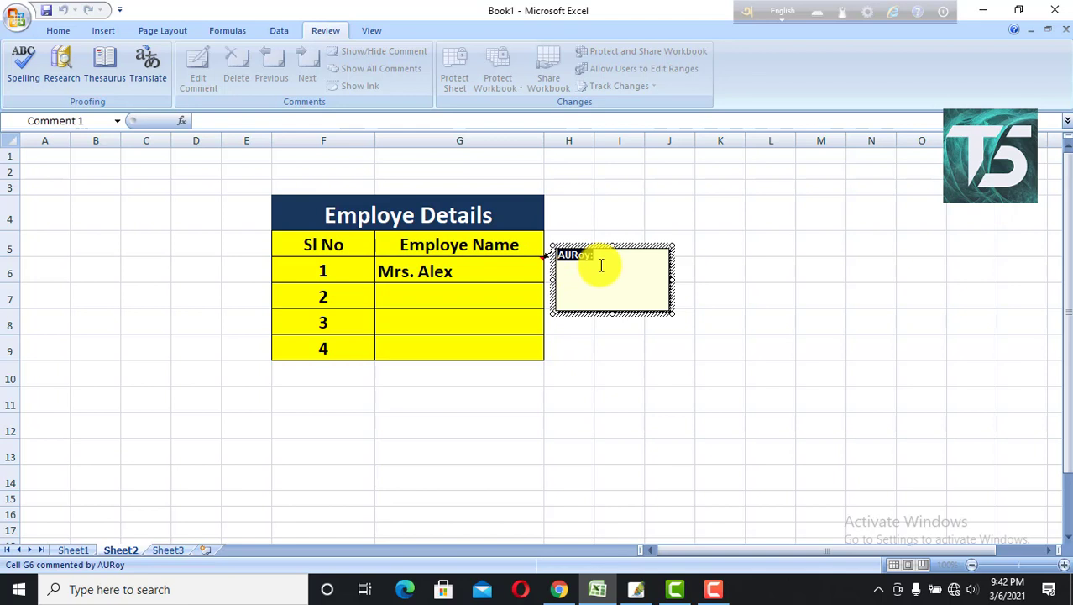
pyautogui.press('BackSpace')
# Step: Format the G6 comment with a picture fill effect, using the picture file 2
pyautogui.click(645, 247)
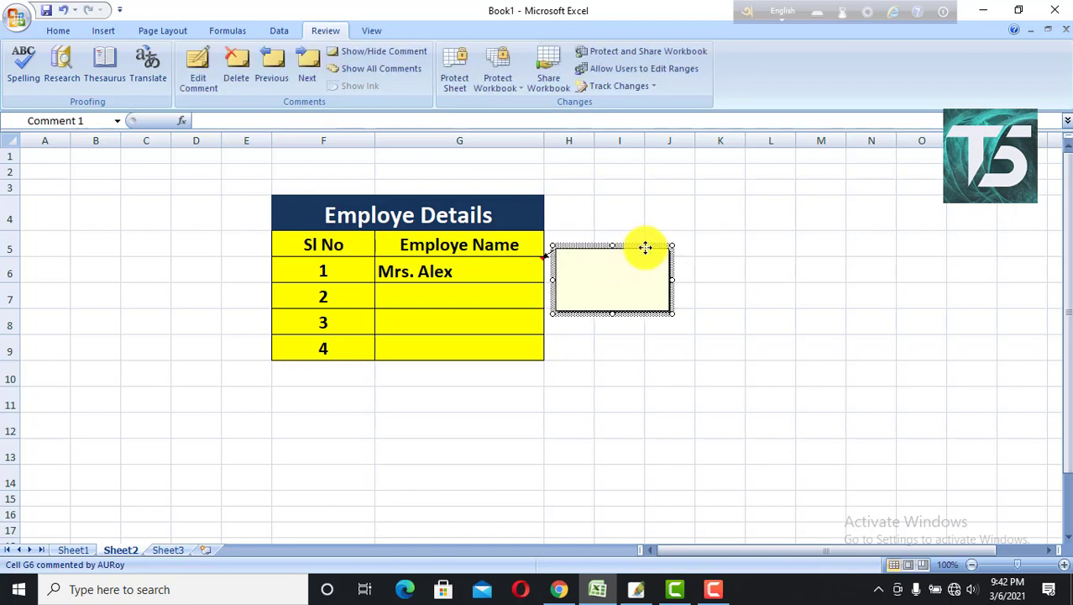
pyautogui.rightClick(645, 246)
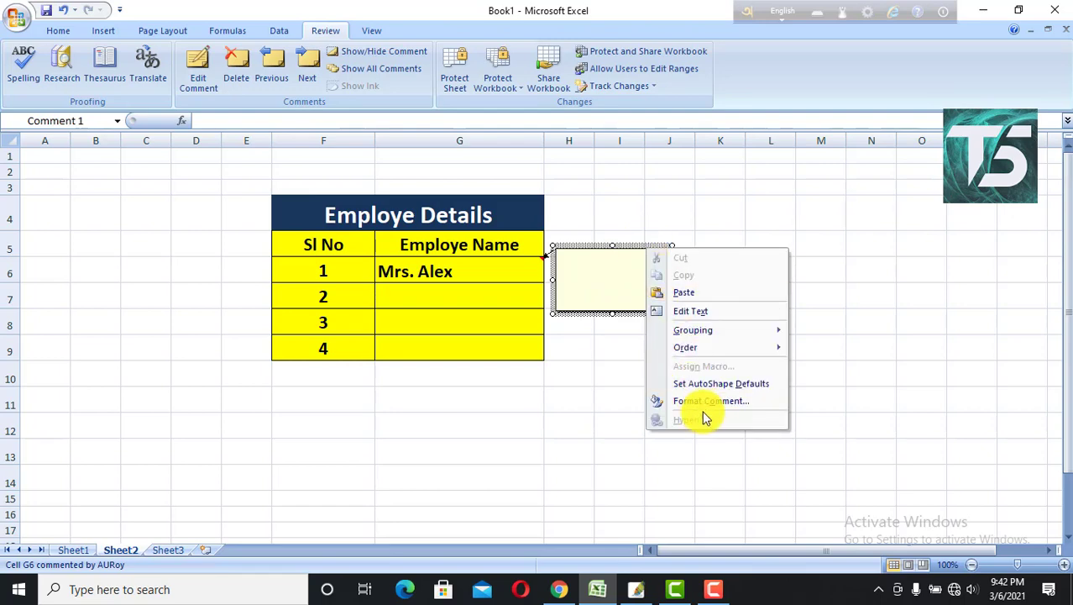
pyautogui.click(710, 407)
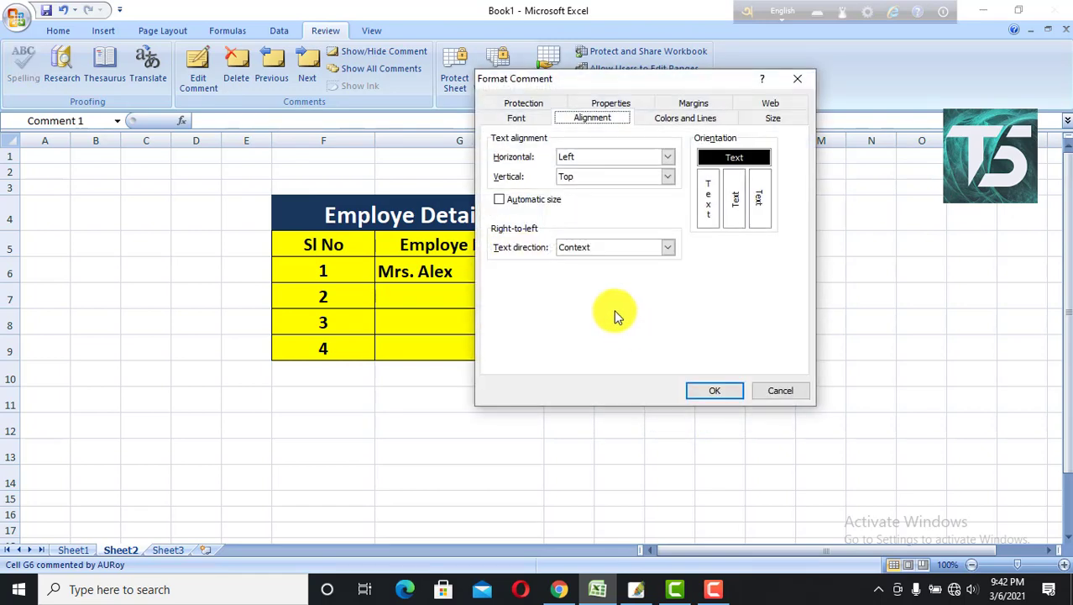
pyautogui.click(682, 120)
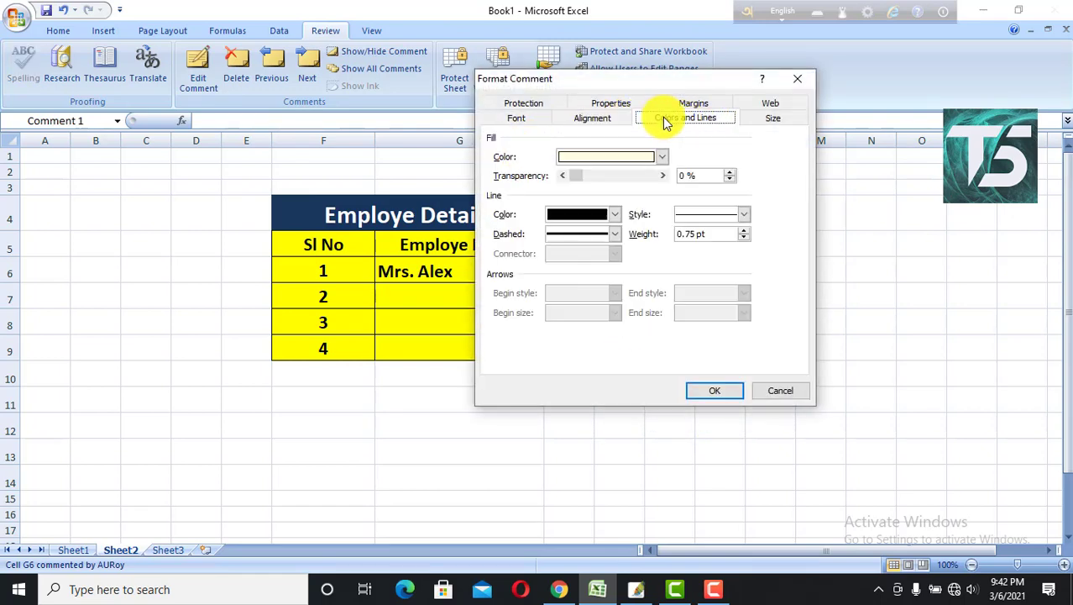
pyautogui.click(622, 157)
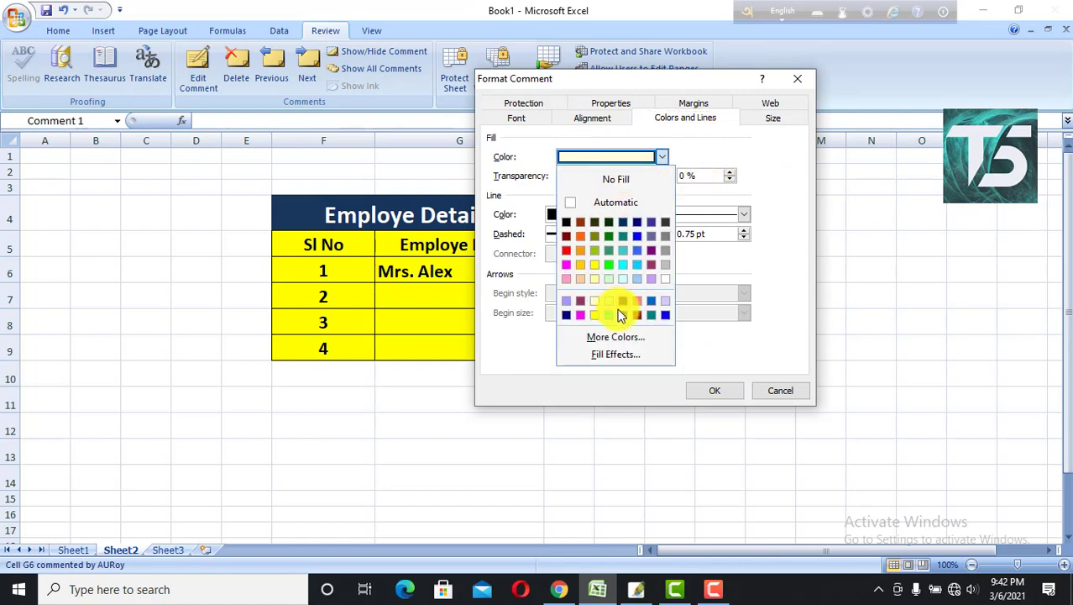
pyautogui.click(617, 355)
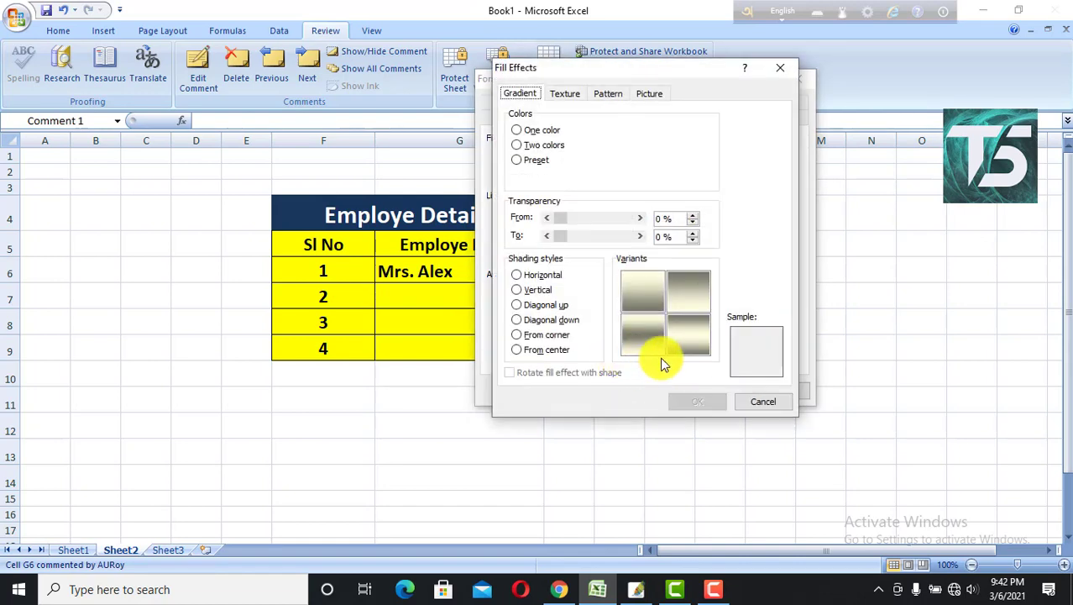
pyautogui.click(652, 94)
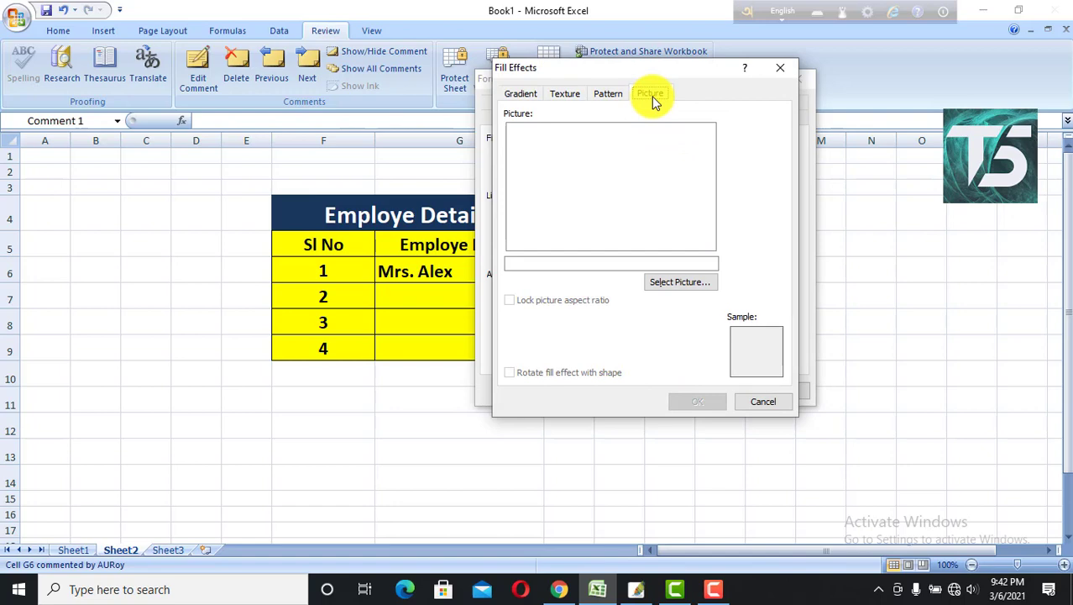
pyautogui.click(682, 283)
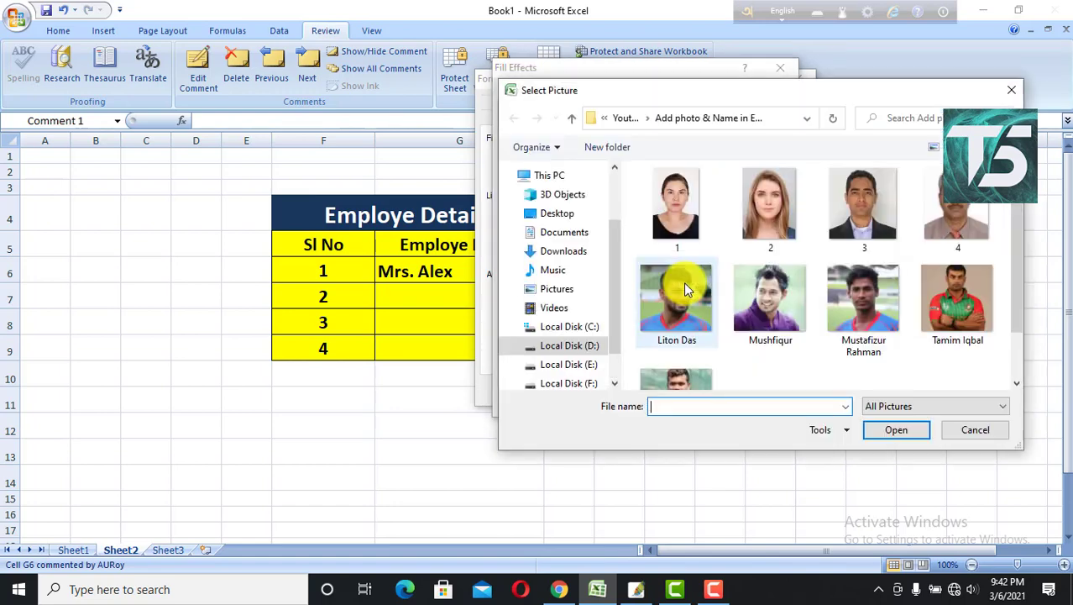
pyautogui.click(772, 235)
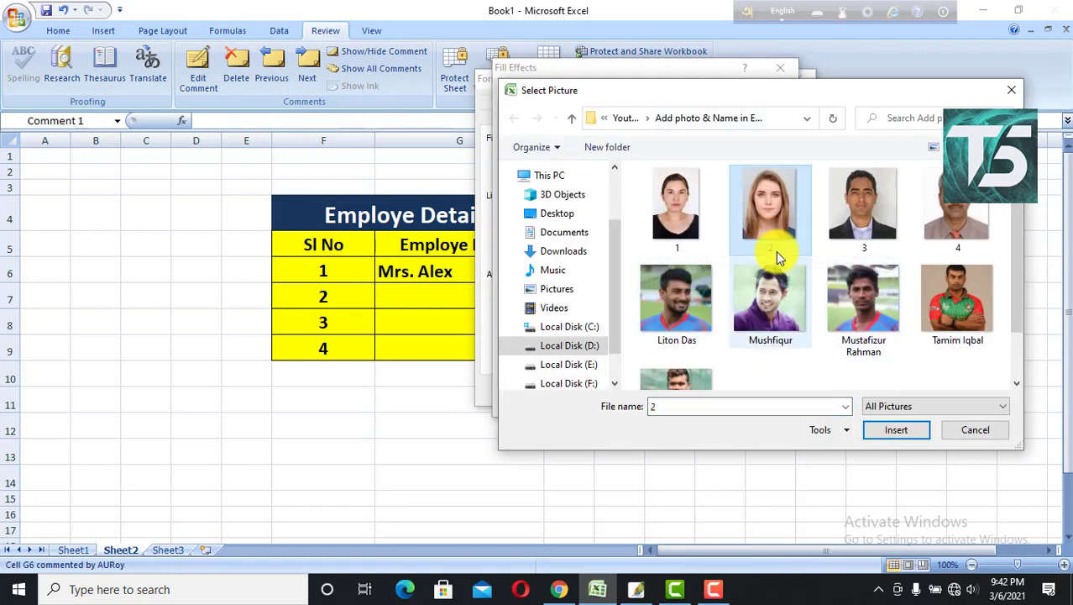
pyautogui.click(891, 431)
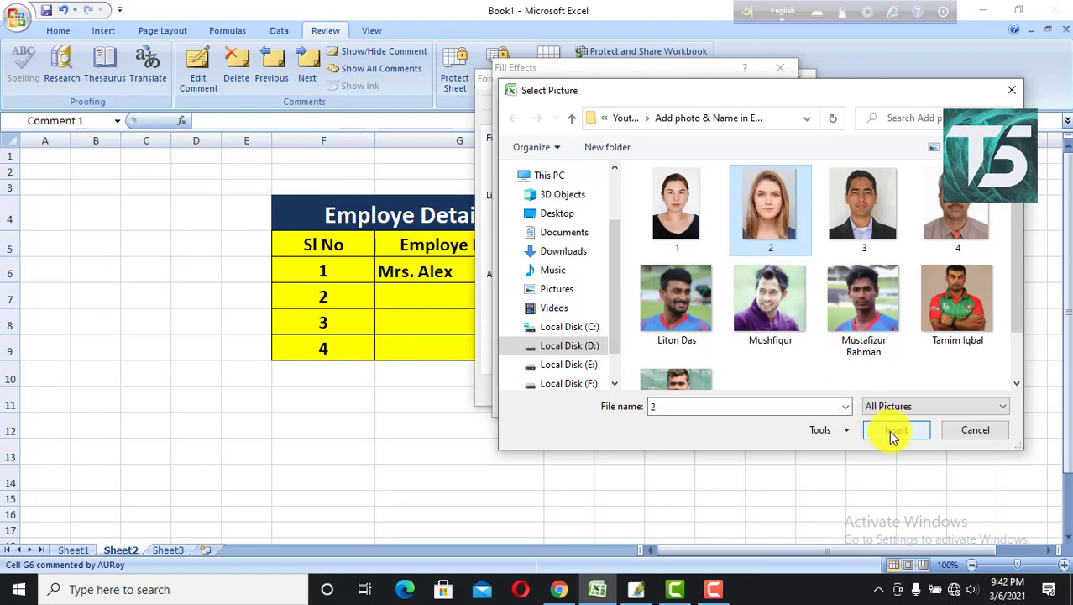
pyautogui.click(709, 402)
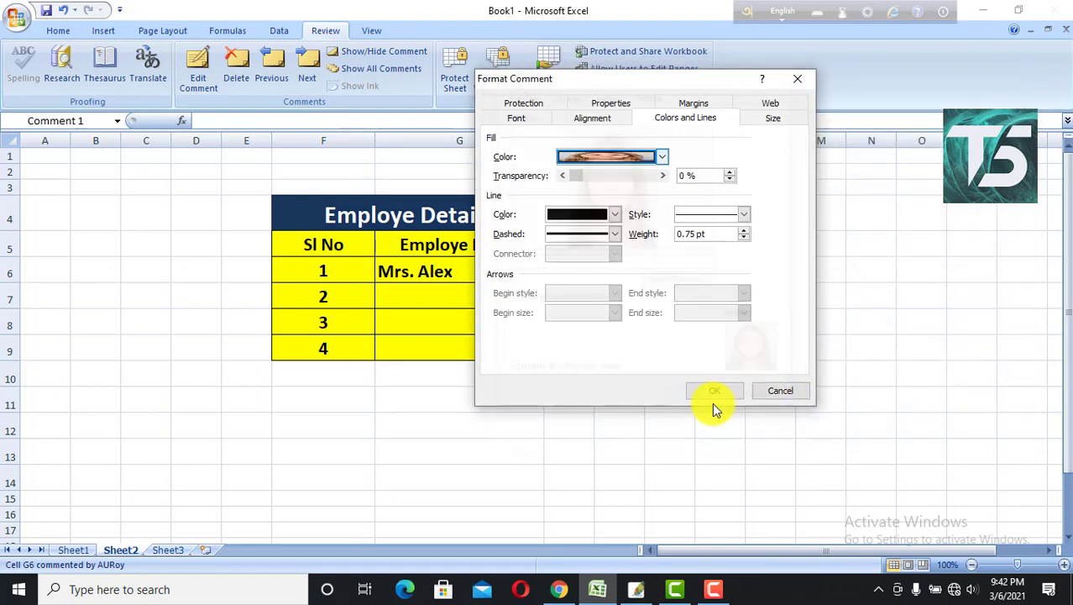
pyautogui.click(723, 391)
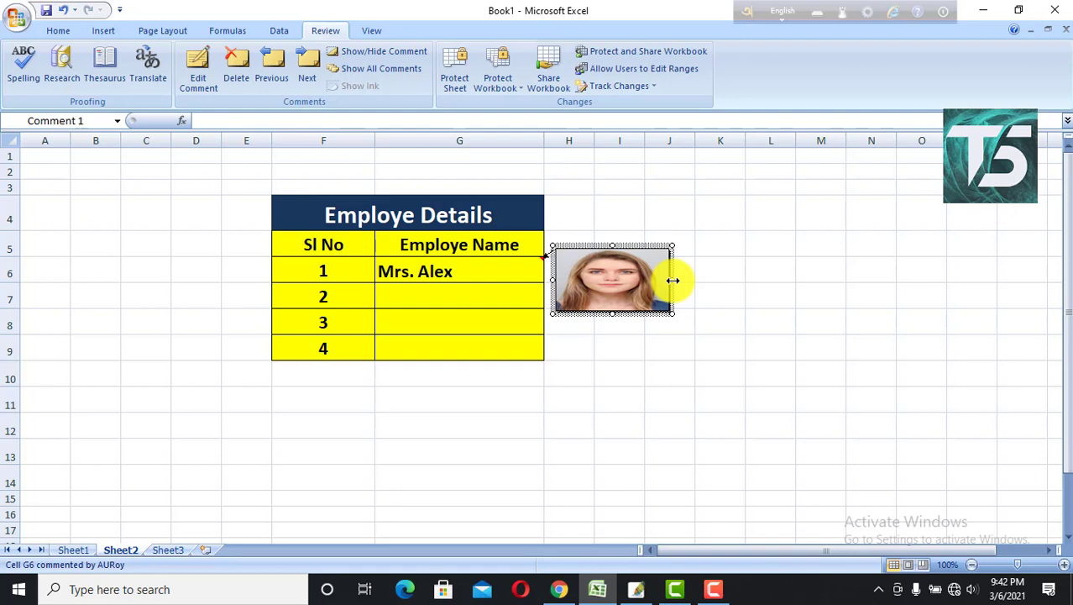
# Step: Shrink the G6 picture comment to a narrower, slightly shorter portrait shape and deselect it
pyautogui.moveTo(672, 280); pyautogui.dragTo(616, 280)
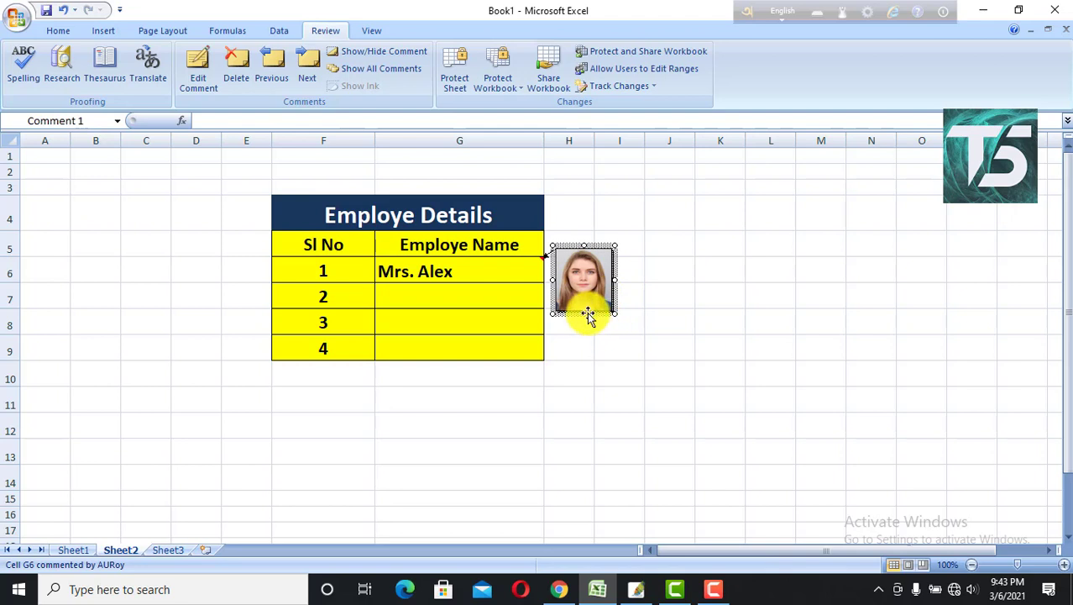
pyautogui.moveTo(587, 315); pyautogui.dragTo(607, 276)
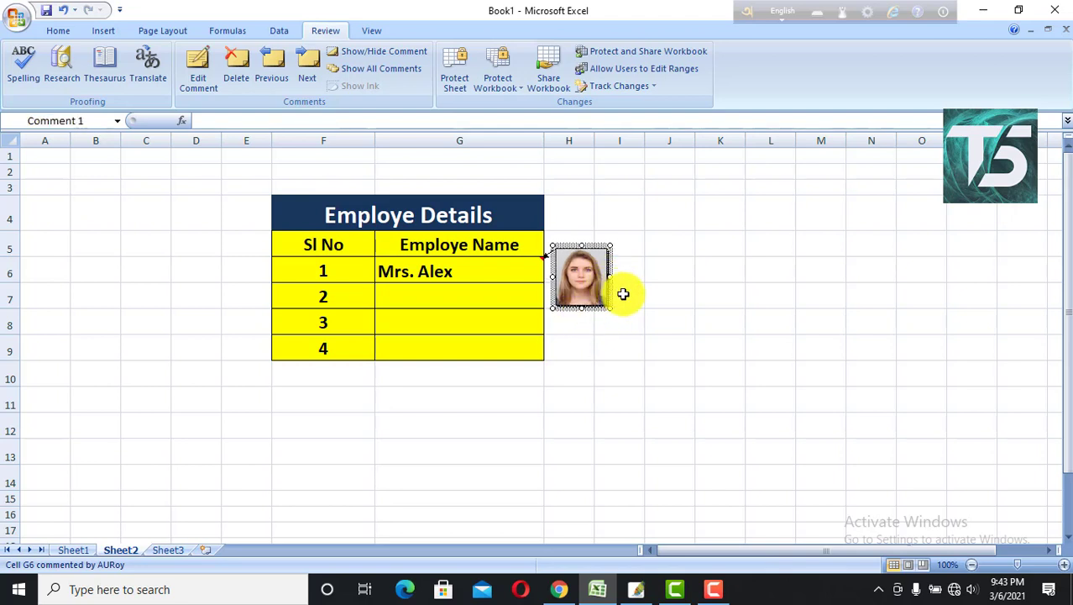
pyautogui.click(654, 341)
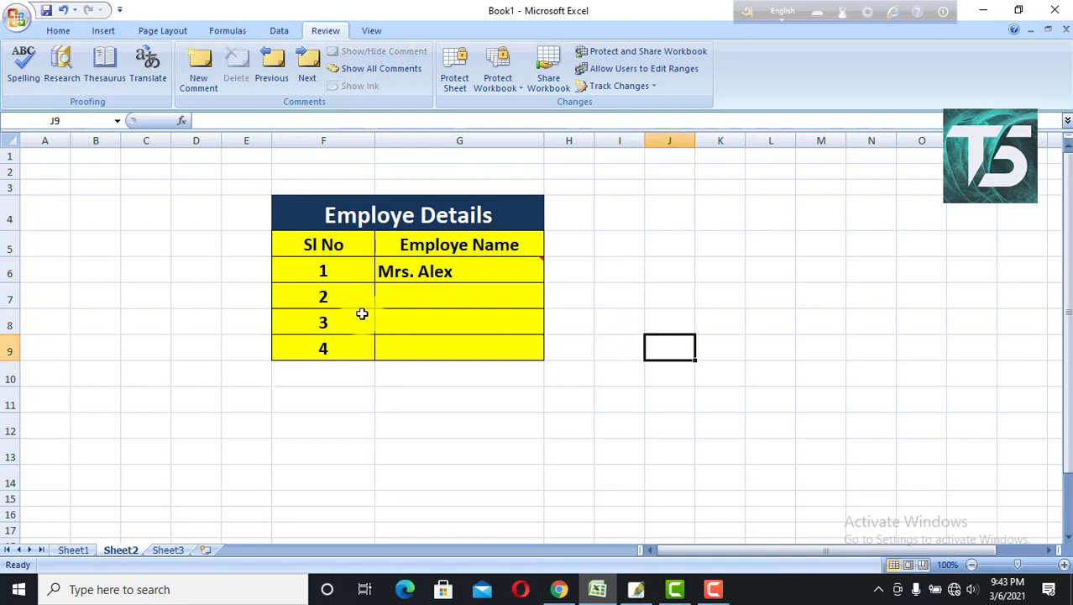
pyautogui.click(456, 271)
pyautogui.click(458, 472)
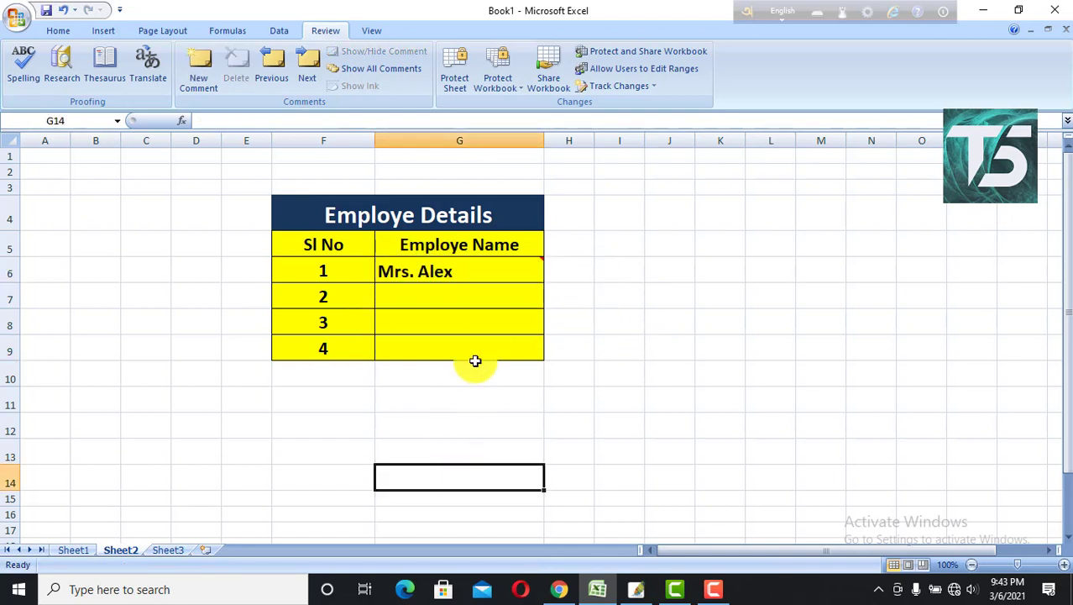
# Step: Copy the employee name in G6 with its picture comment into cells G7, G8 and G9
pyautogui.moveTo(516, 267)
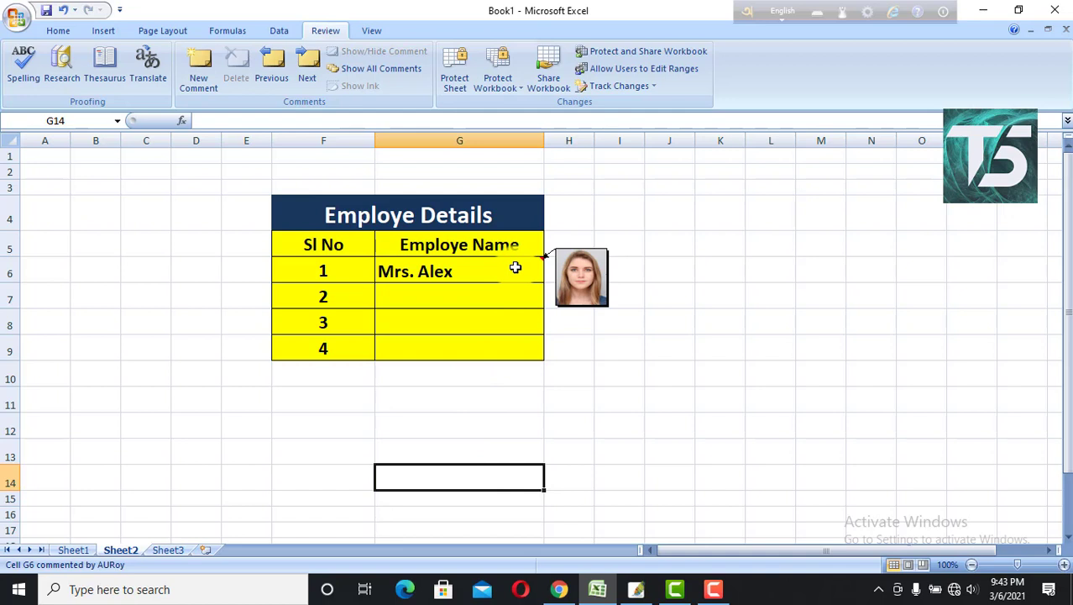
pyautogui.click(511, 267)
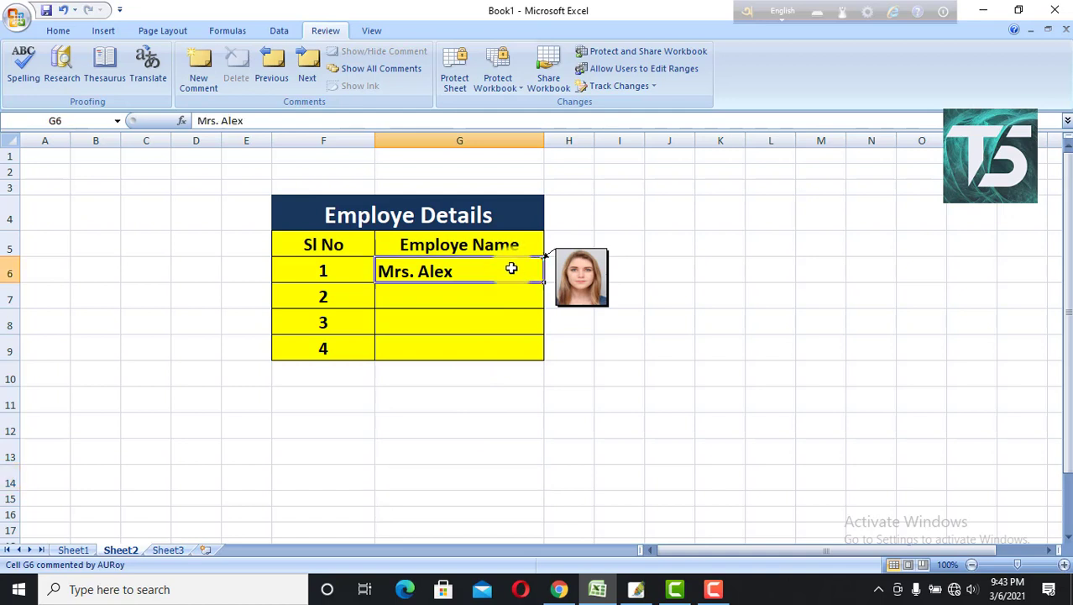
pyautogui.hotkey('ctrl', 'c')
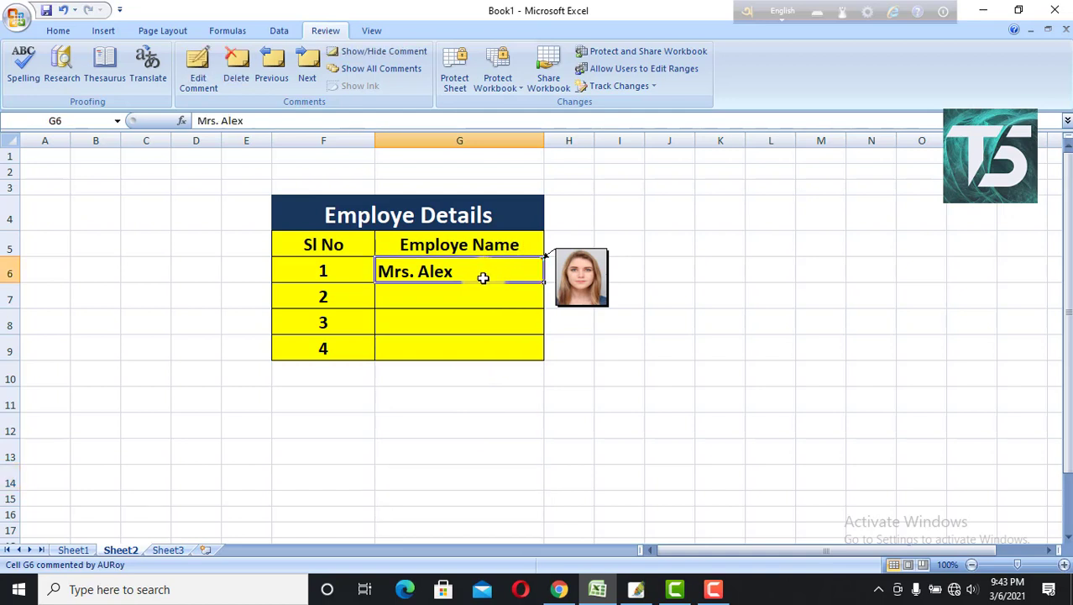
pyautogui.click(457, 292)
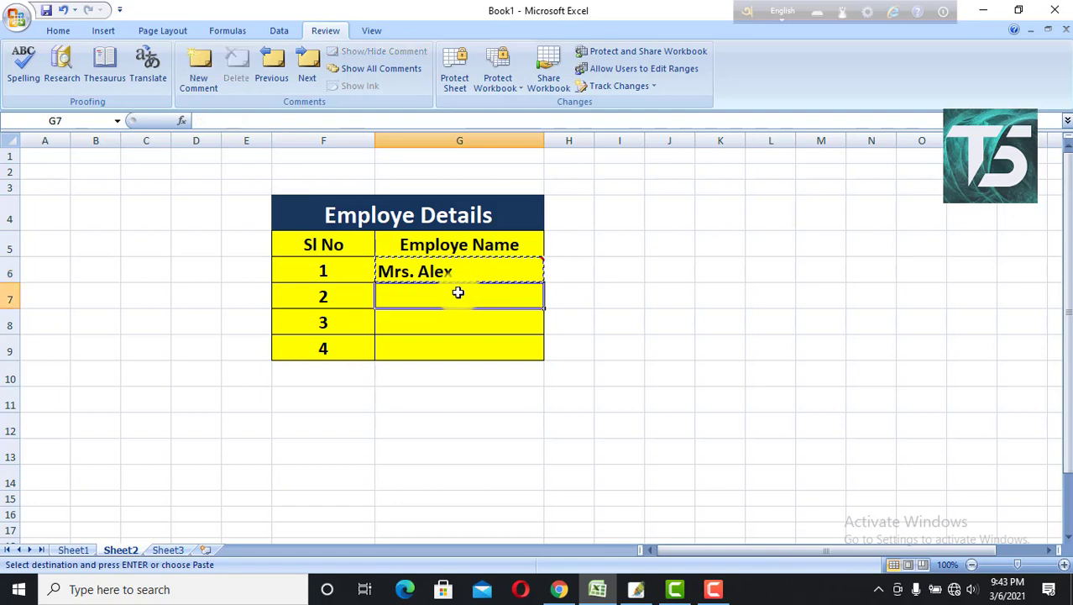
pyautogui.hotkey('ctrl', 'v')
pyautogui.press('Down')
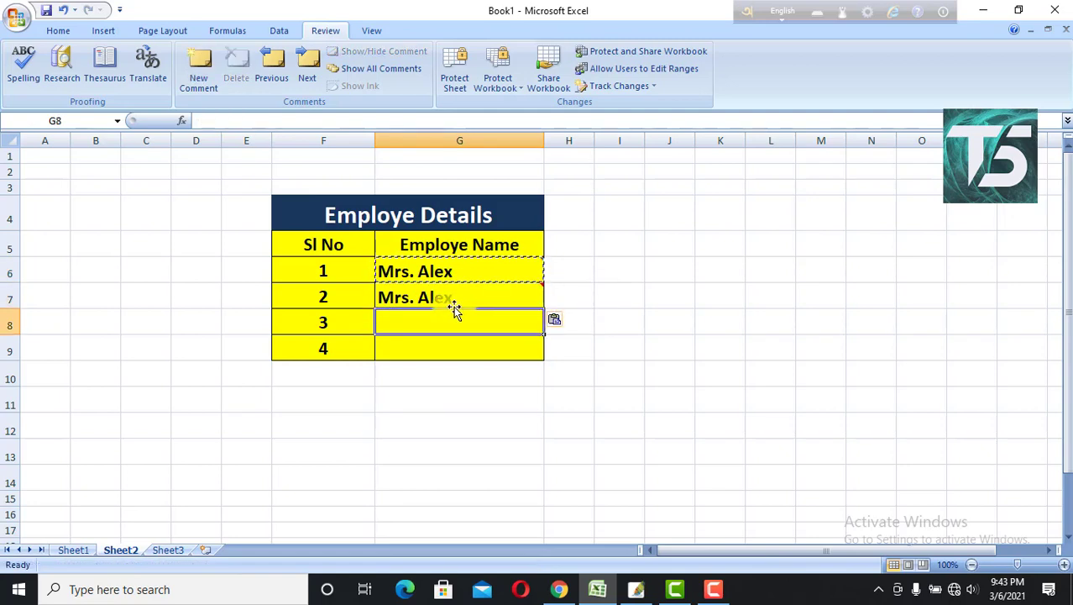
pyautogui.hotkey('ctrl', 'v')
pyautogui.press('Down')
pyautogui.hotkey('ctrl', 'v')
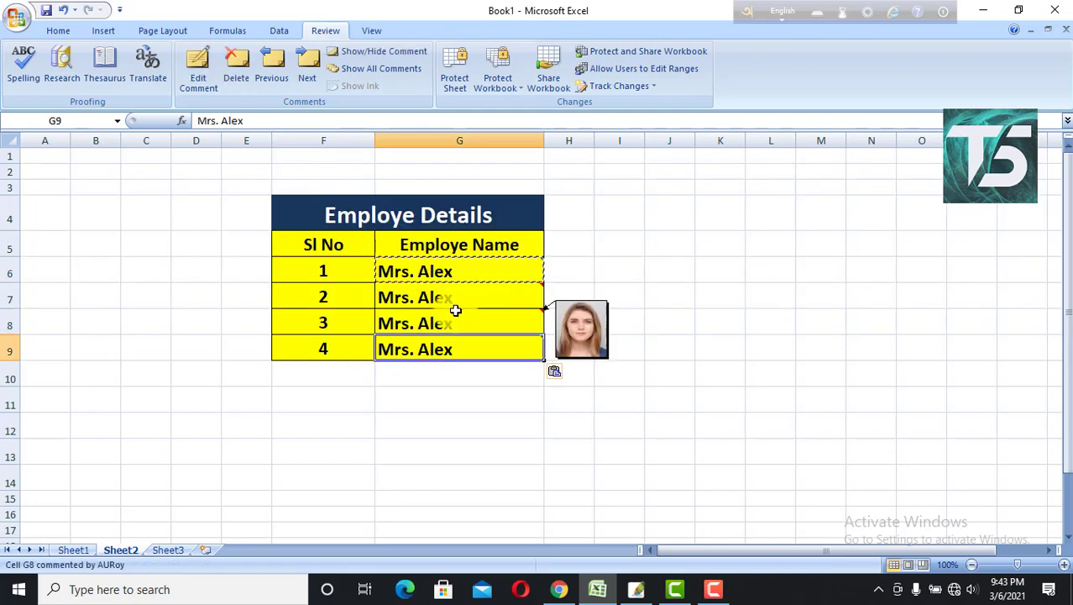
pyautogui.click(462, 300)
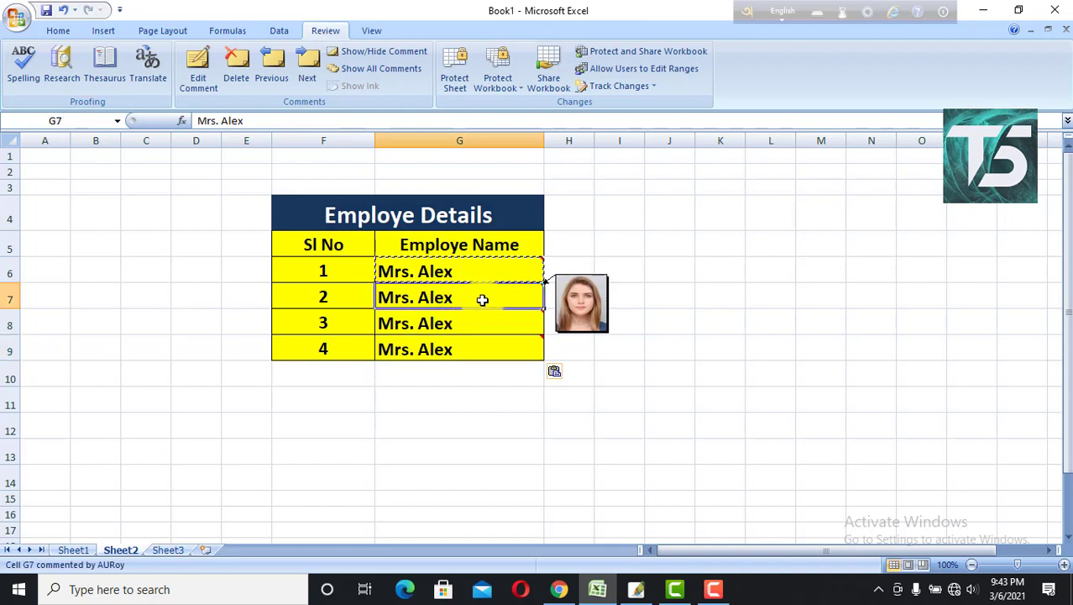
pyautogui.click(475, 417)
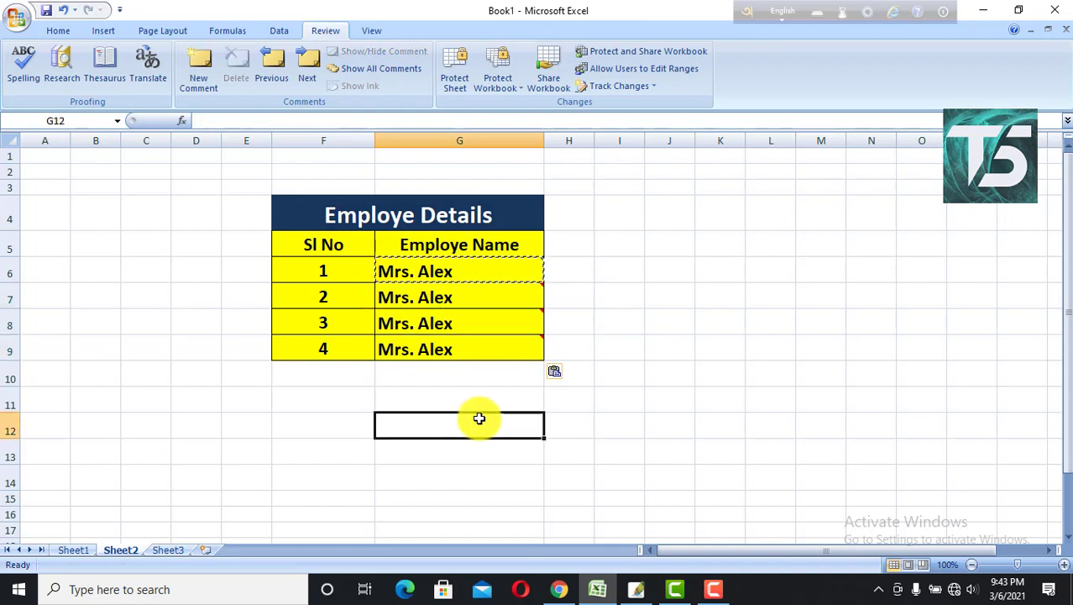
# Step: Replace the copied name in G7 with the second employee's name, including the title Mr
pyautogui.click(446, 301)
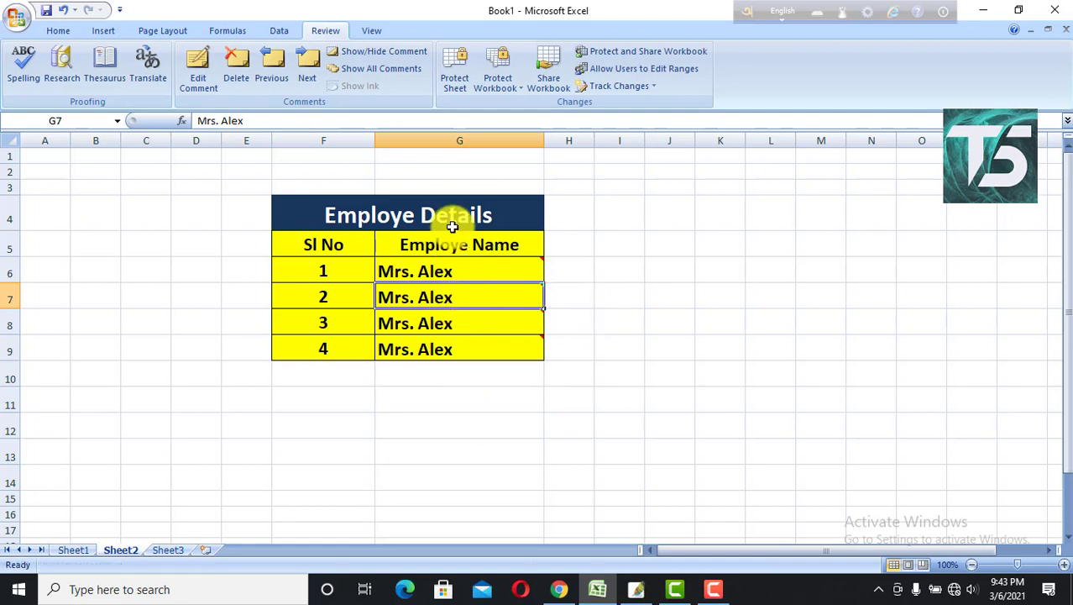
pyautogui.write('Mr')
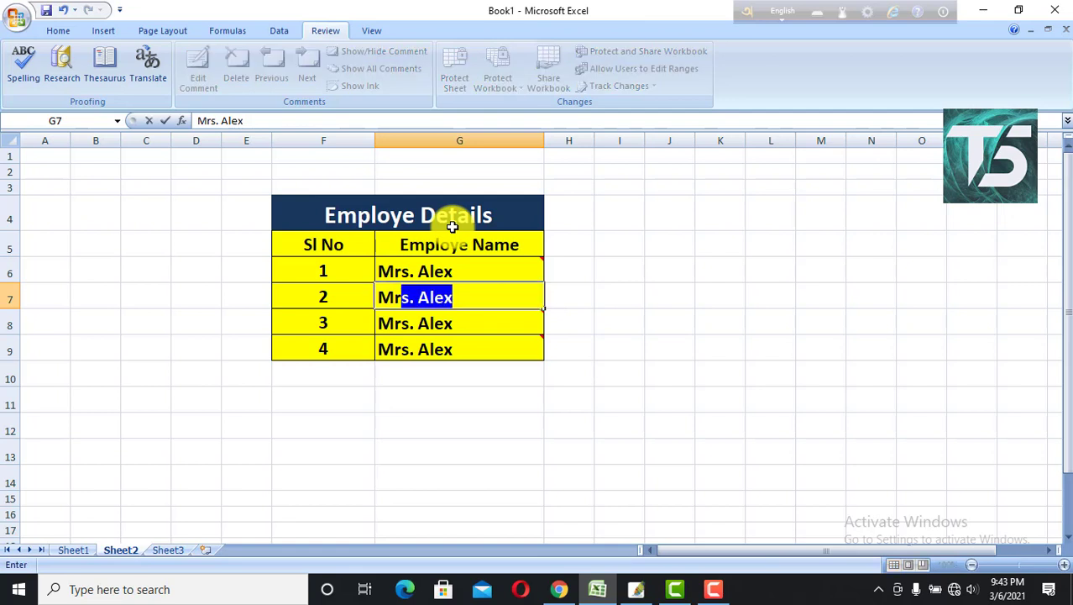
pyautogui.write('. Rahman')
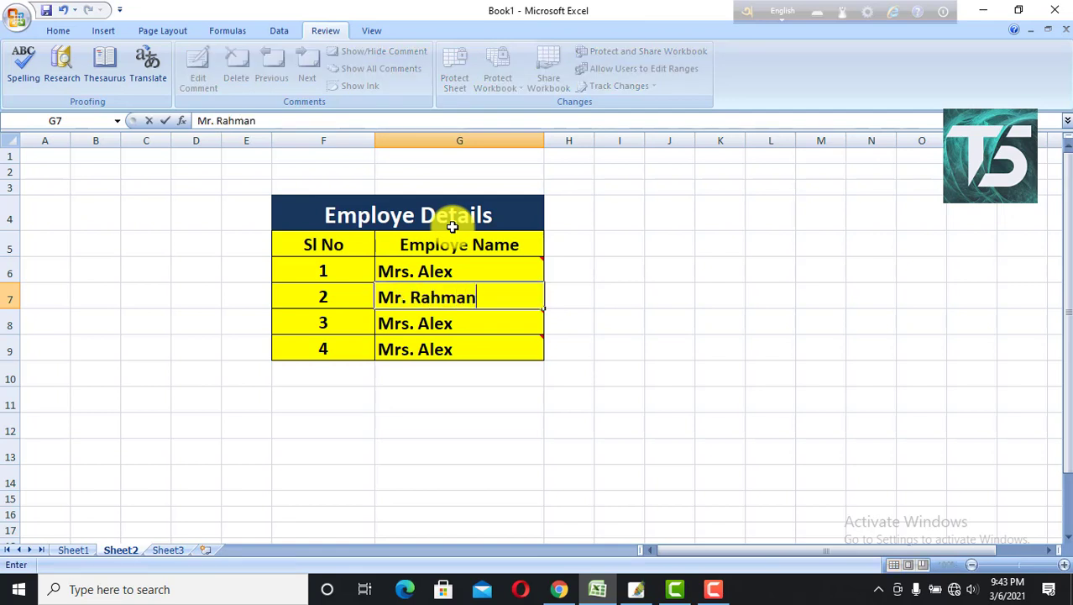
# Step: Replace the copied name in G8 with the third employee's full name, including the title Mrs
pyautogui.click(444, 321)
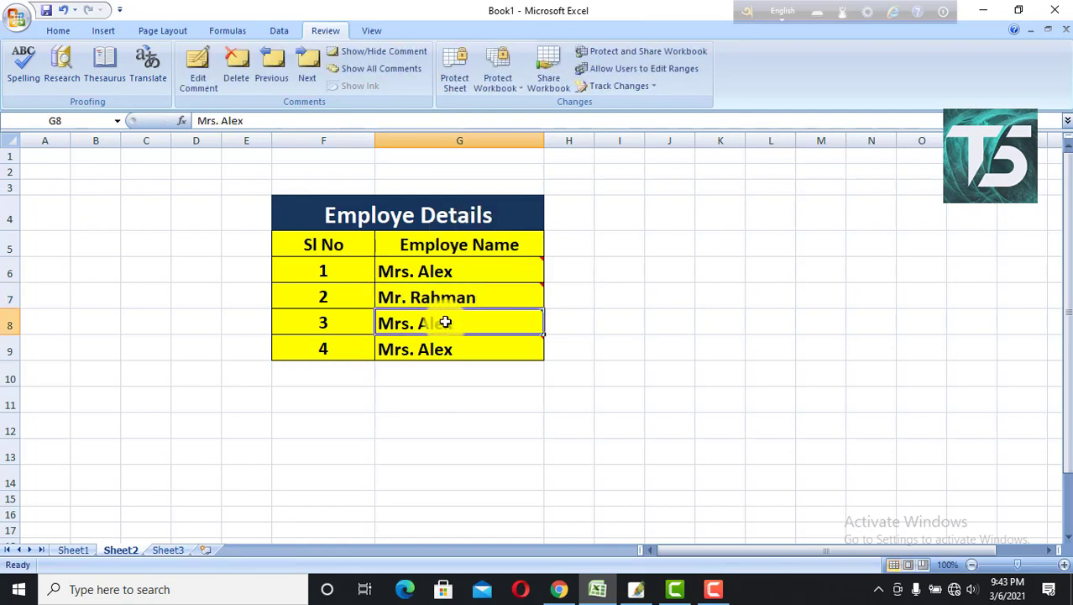
pyautogui.moveTo(445, 322)
pyautogui.write('M')
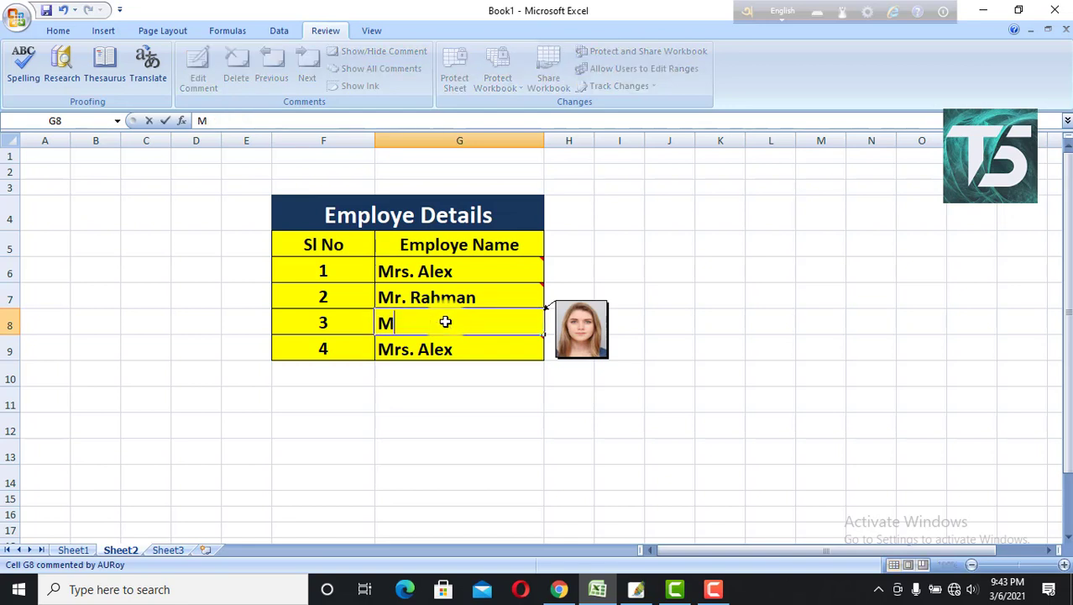
pyautogui.write('rs. Shahida S')
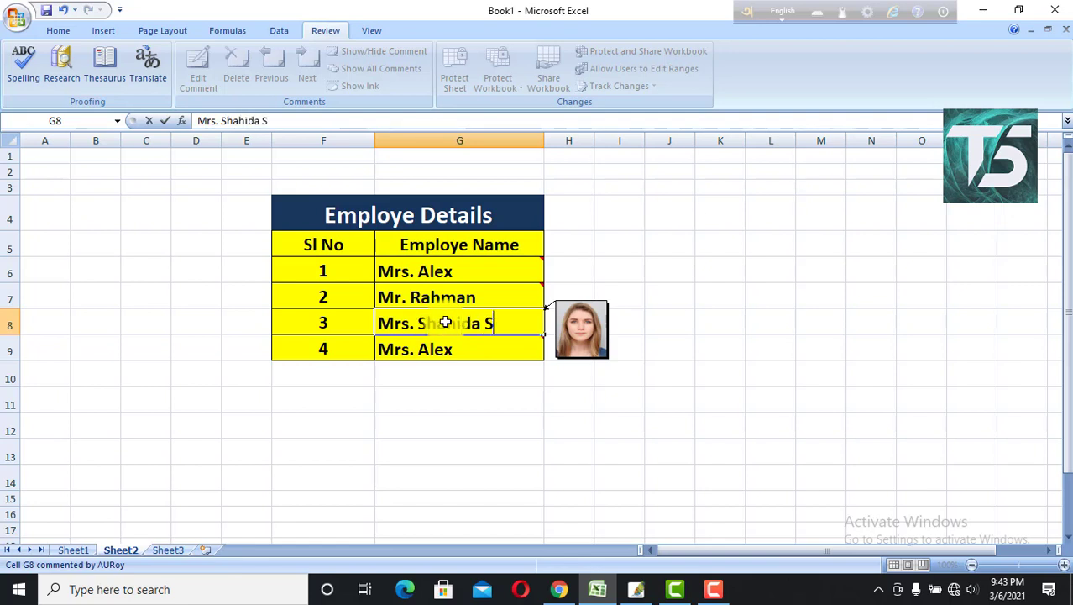
pyautogui.write('ultana')
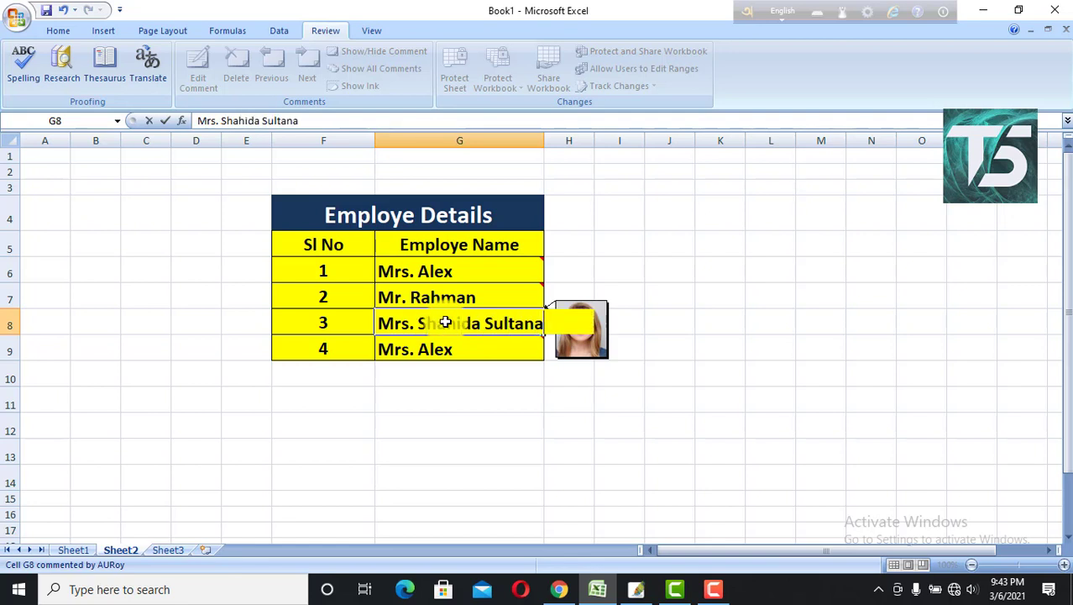
pyautogui.click(485, 408)
# Step: Replace the copied name in G9 with the fourth employee's full name, including the title Mr
pyautogui.click(453, 350)
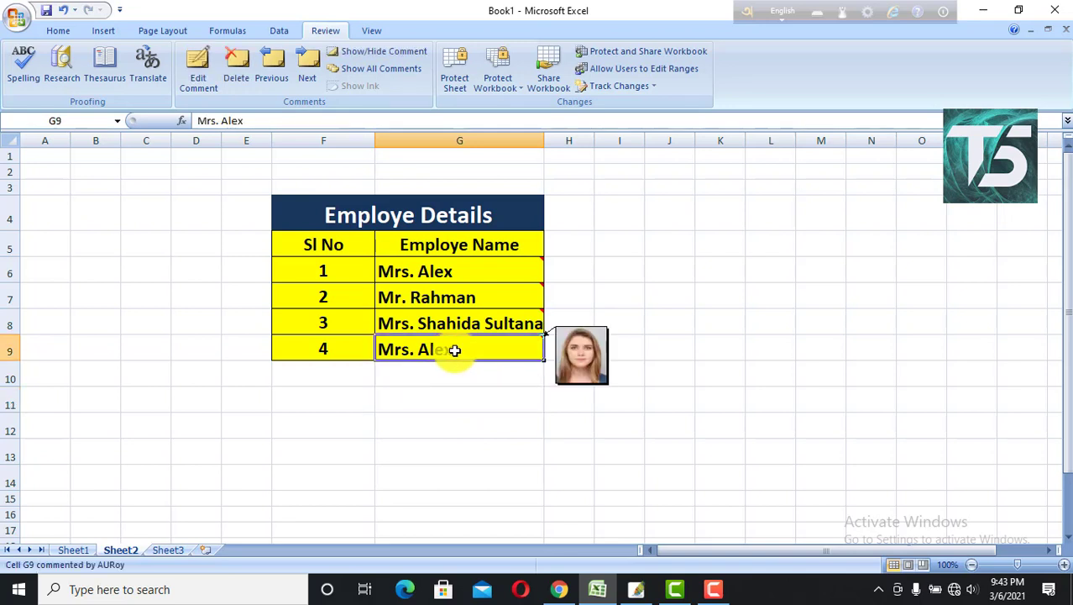
pyautogui.write('Mr')
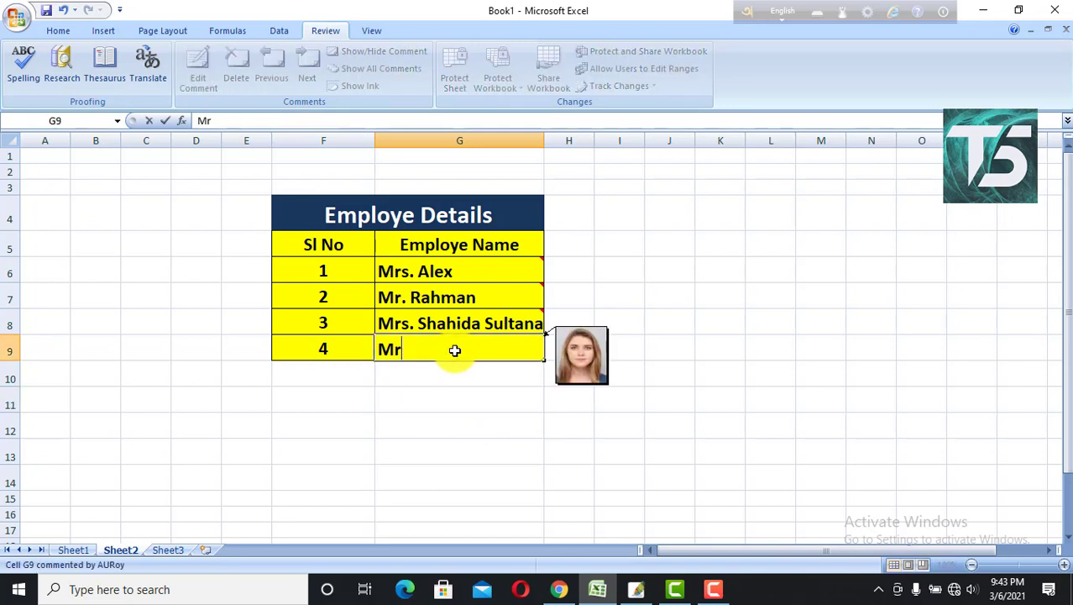
pyautogui.write('. ')
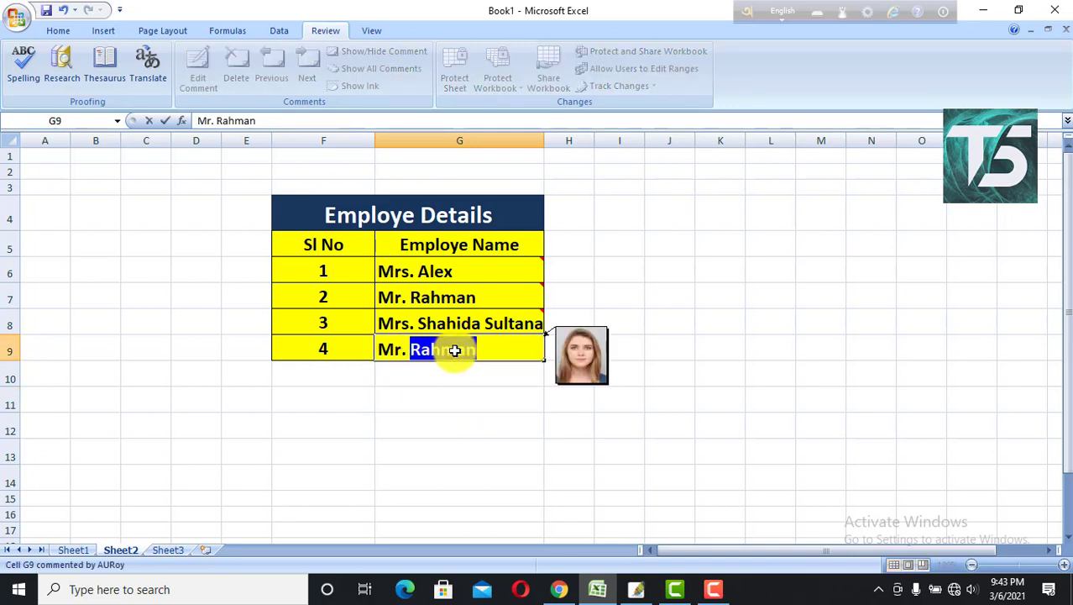
pyautogui.write('Rakibul Isla')
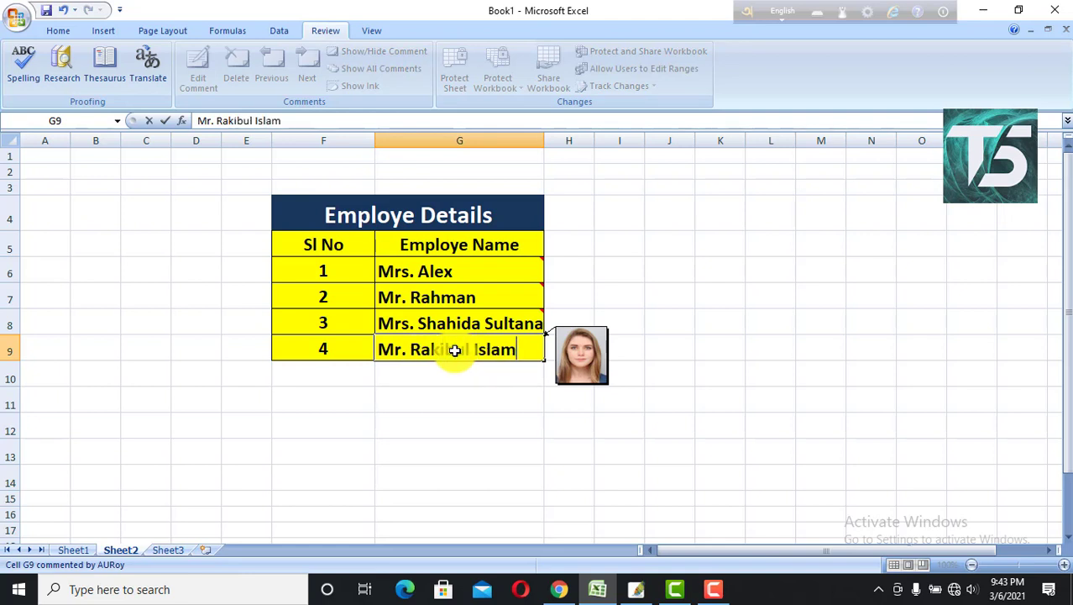
pyautogui.click(456, 398)
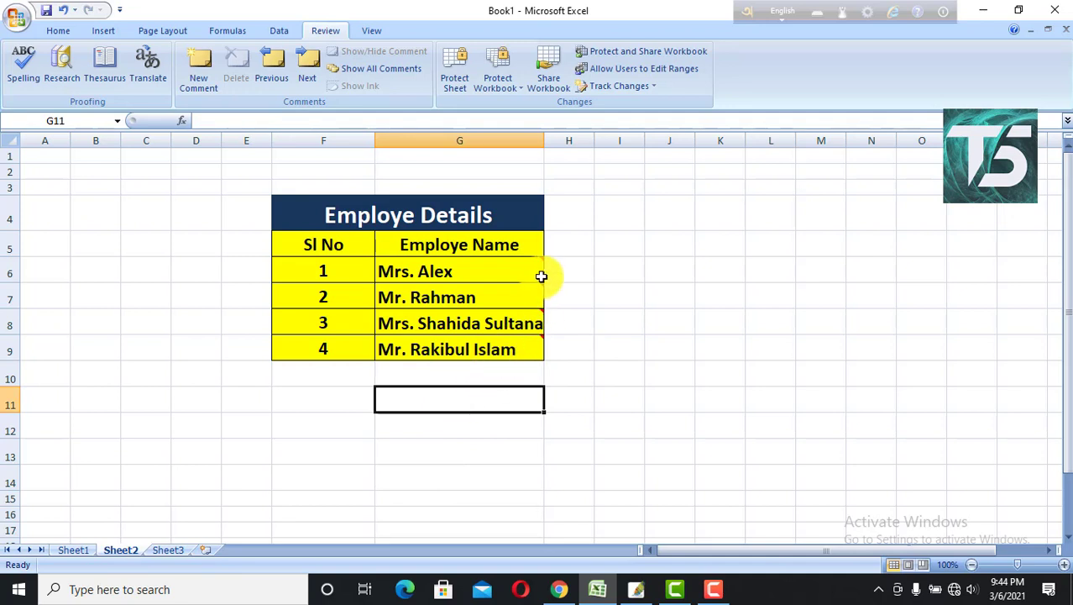
pyautogui.moveTo(491, 306)
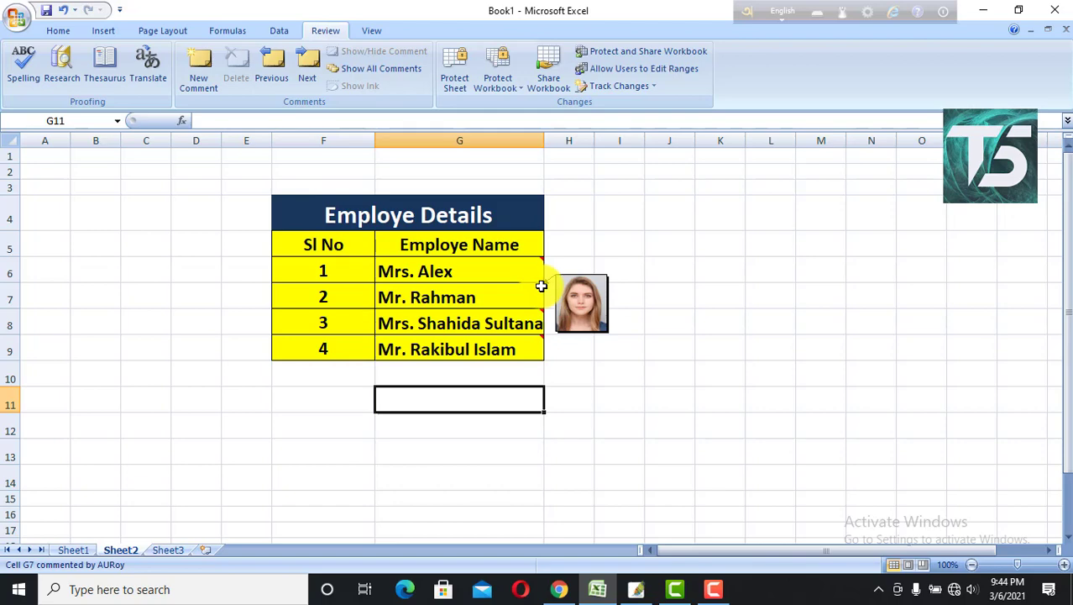
pyautogui.rightClick(541, 288)
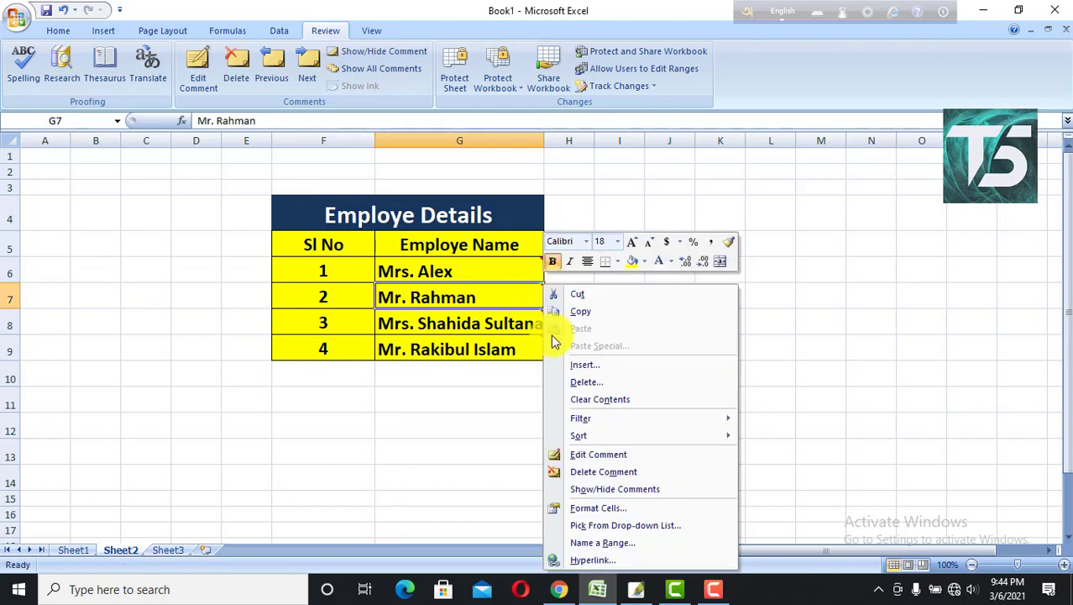
pyautogui.click(607, 455)
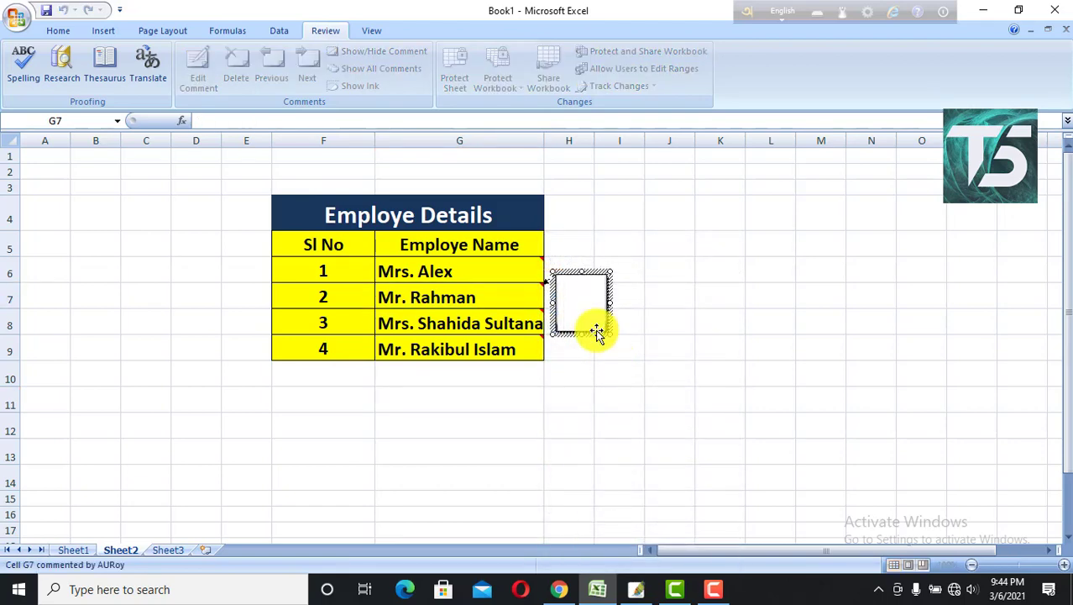
pyautogui.click(601, 337)
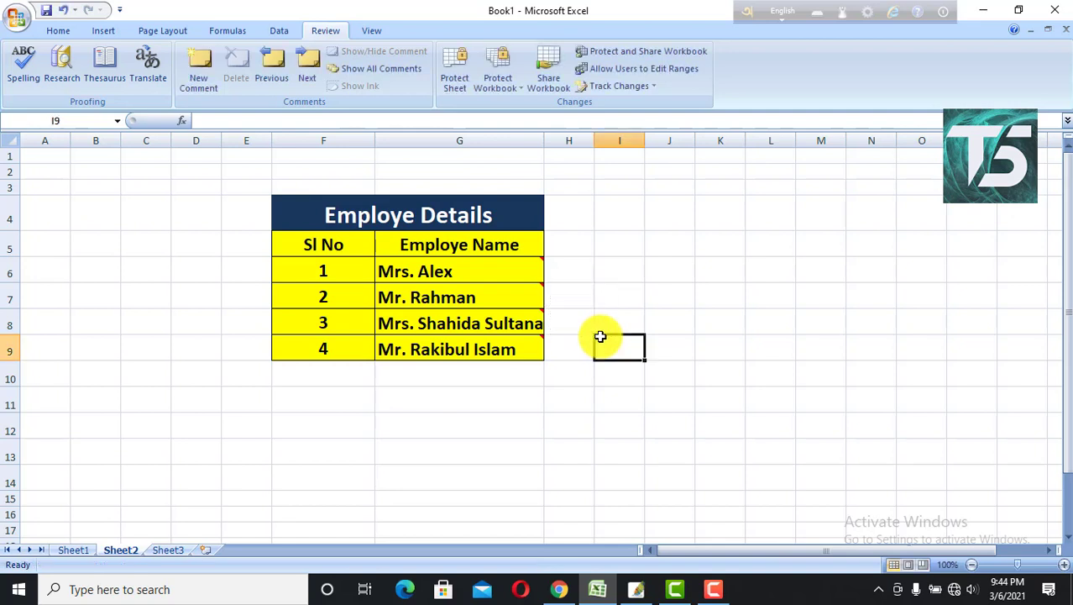
# Step: Open the G7 comment for editing, select its frame and bring up the Format Comment settings
pyautogui.click(542, 289)
pyautogui.click(543, 288)
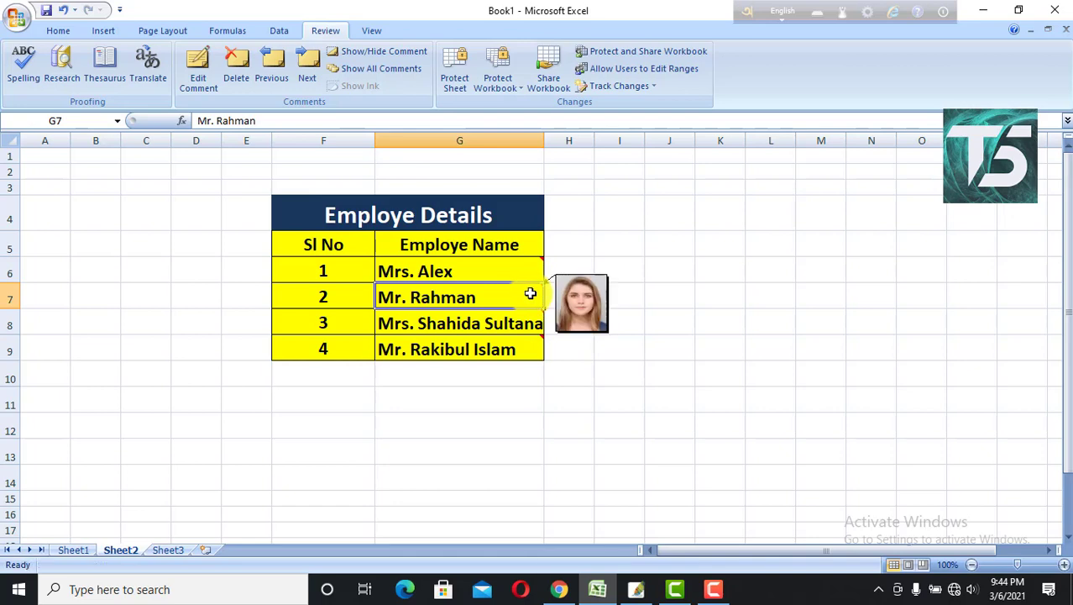
pyautogui.rightClick(530, 293)
pyautogui.click(578, 179)
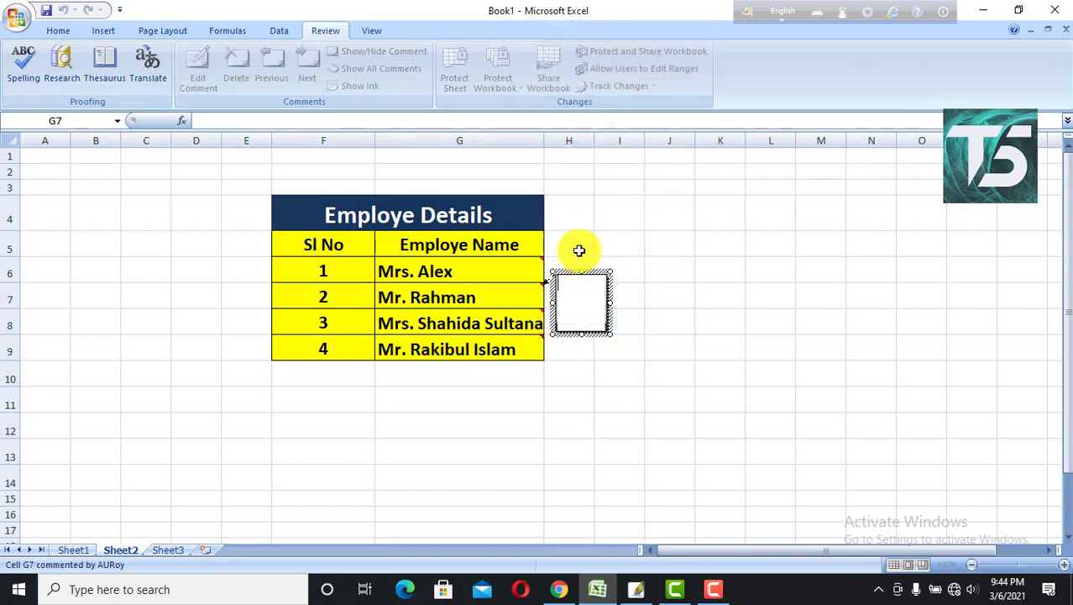
pyautogui.click(594, 334)
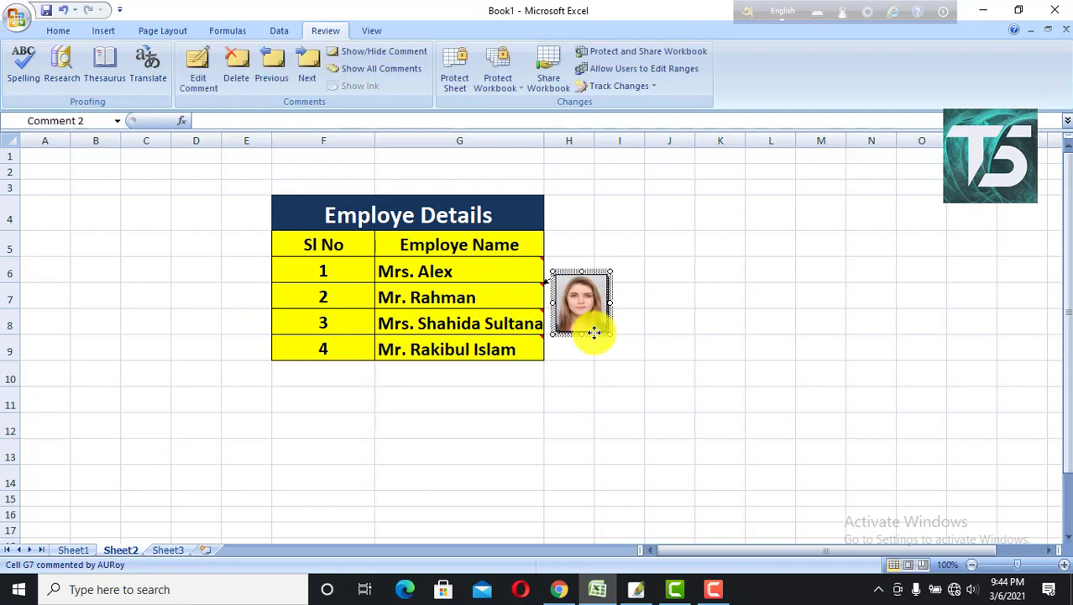
pyautogui.rightClick(594, 334)
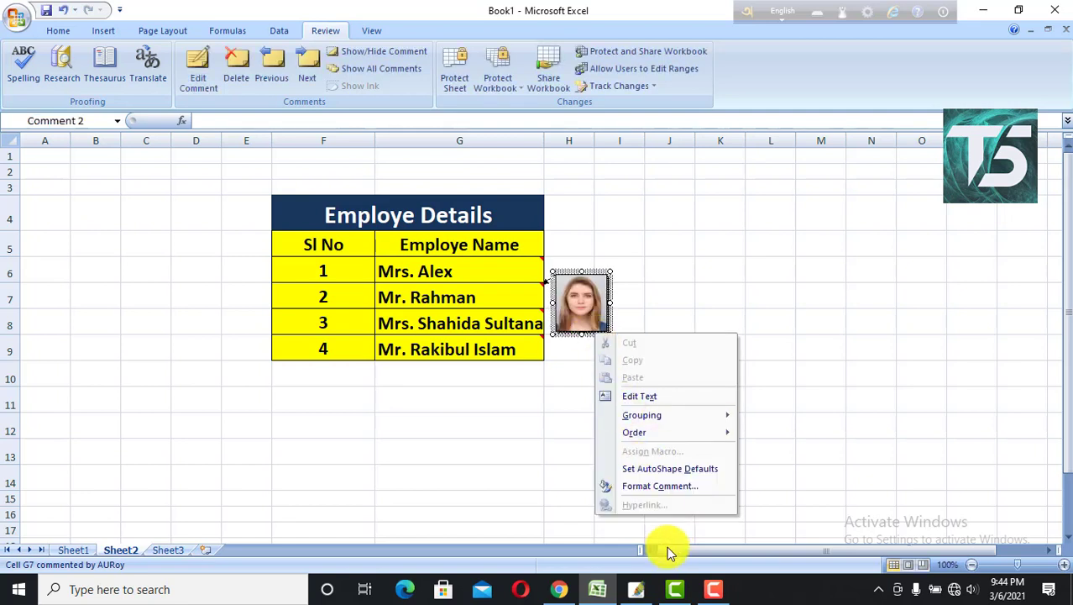
pyautogui.click(659, 485)
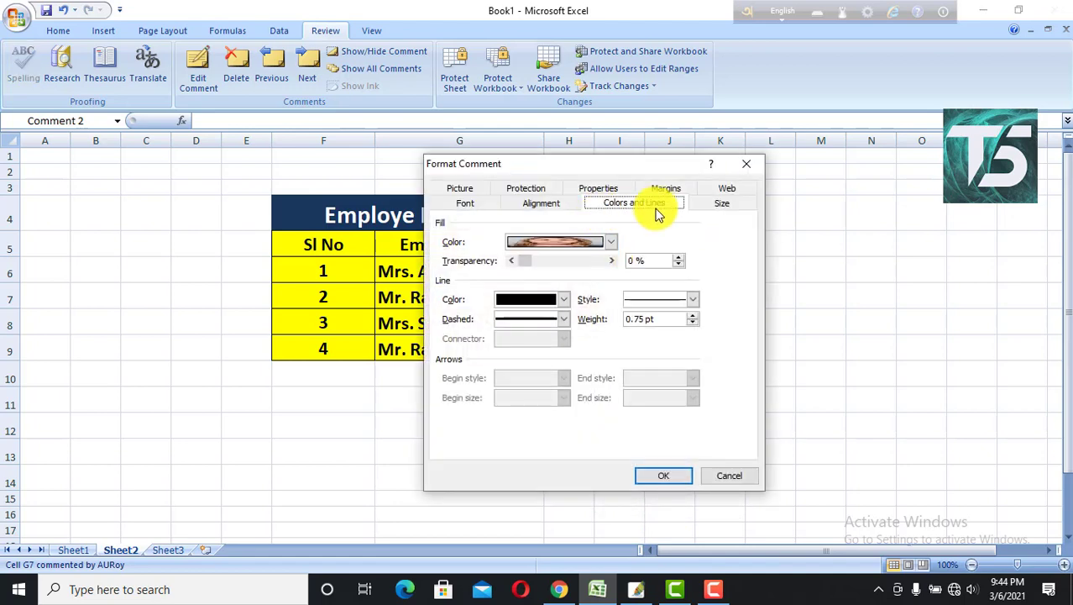
# Step: Replace the G7 comment's picture fill with the picture file 4 and deselect the comment
pyautogui.click(567, 244)
pyautogui.click(575, 444)
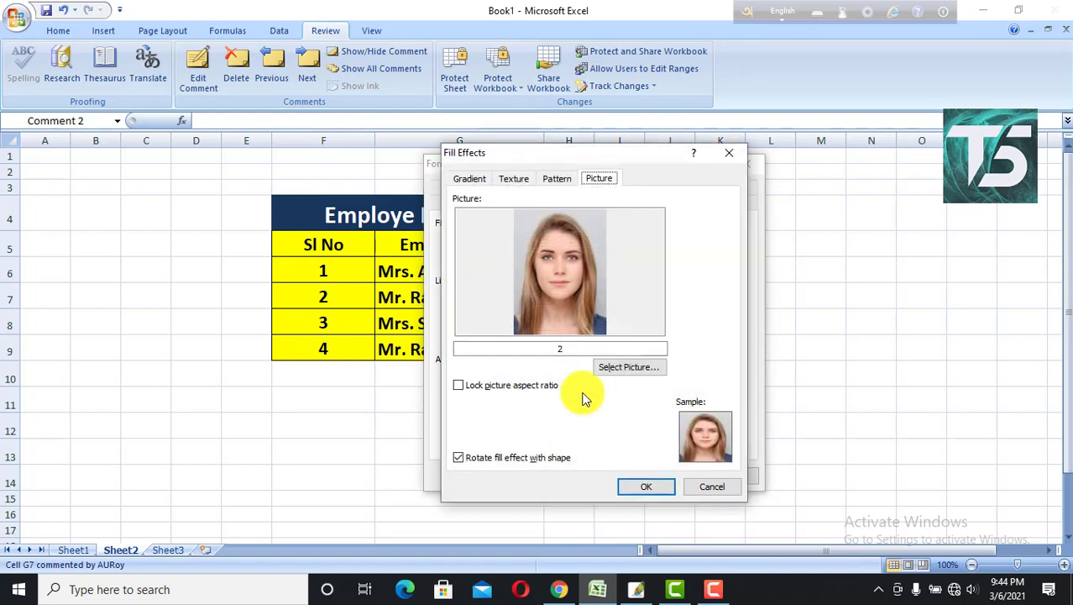
pyautogui.click(614, 367)
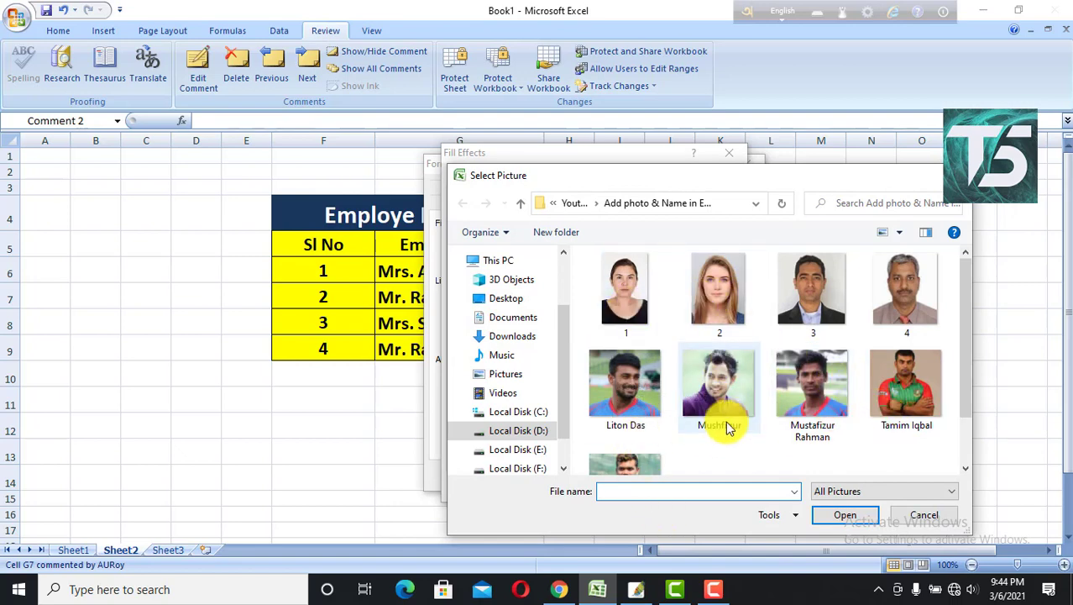
pyautogui.scroll(-1, 710, 426)
pyautogui.scroll(1, 709, 426)
pyautogui.click(897, 288)
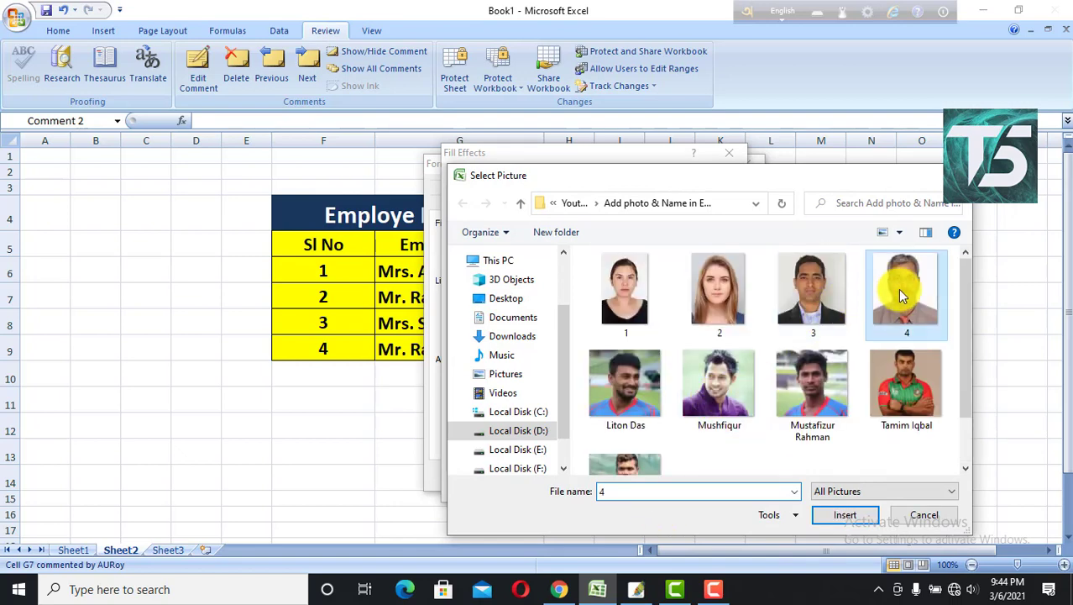
pyautogui.click(840, 514)
pyautogui.click(659, 485)
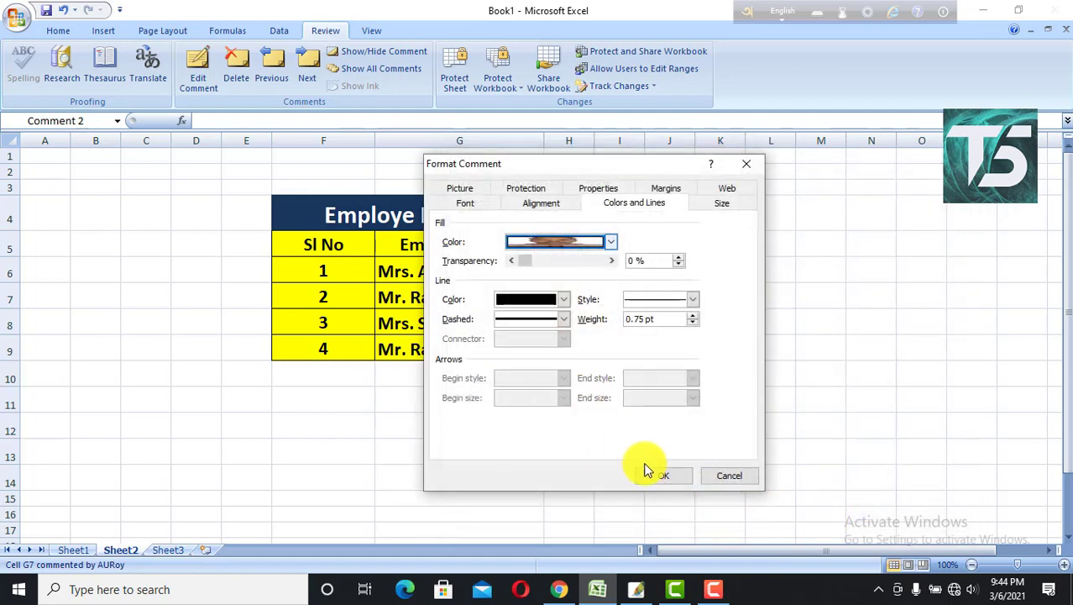
pyautogui.click(652, 476)
pyautogui.click(569, 426)
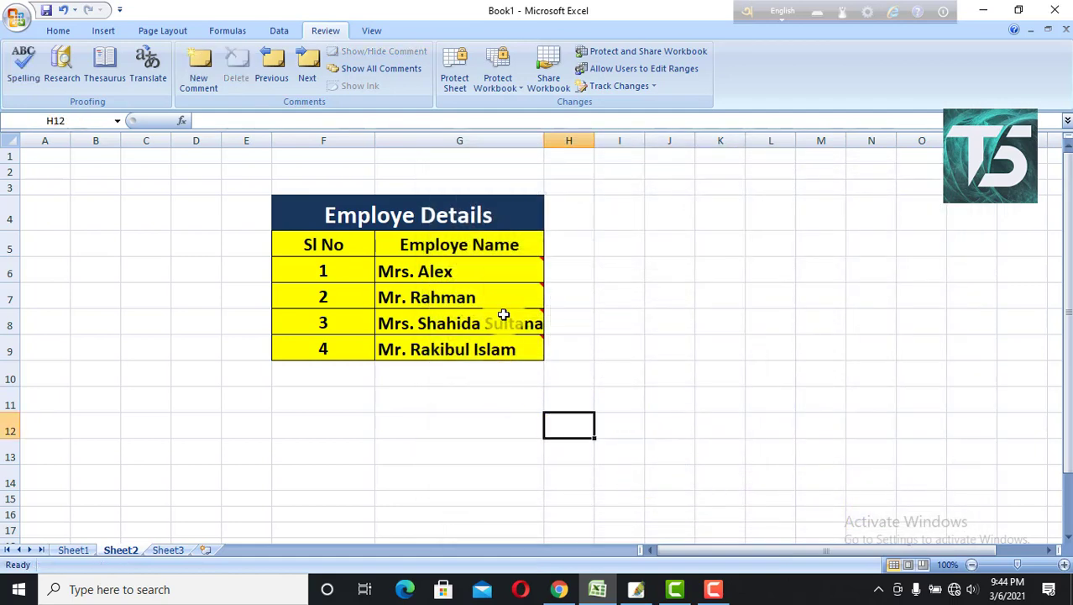
pyautogui.click(499, 297)
pyautogui.moveTo(496, 276)
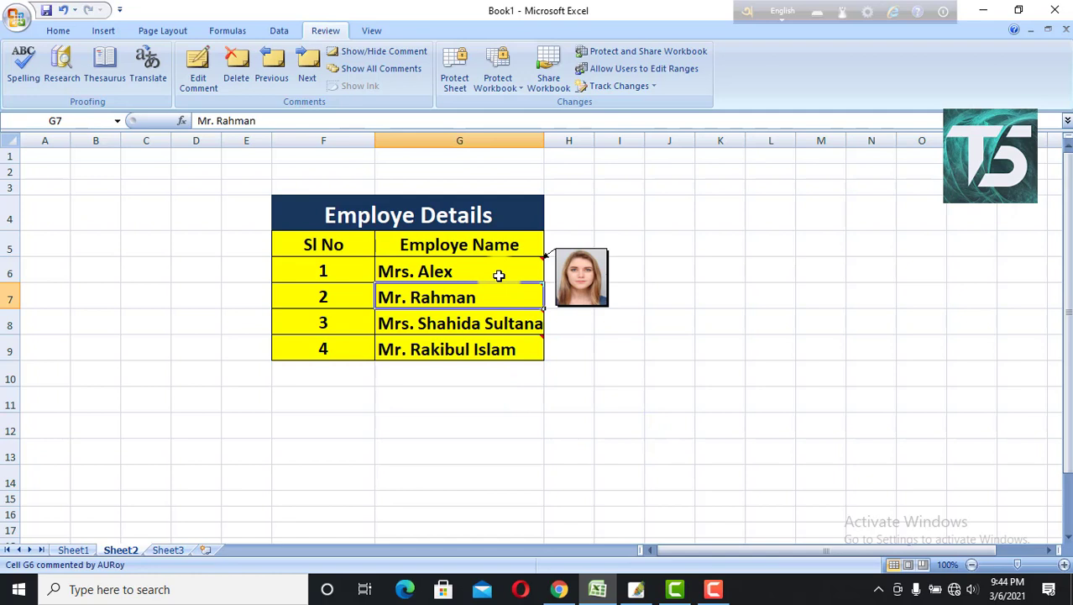
pyautogui.moveTo(500, 319)
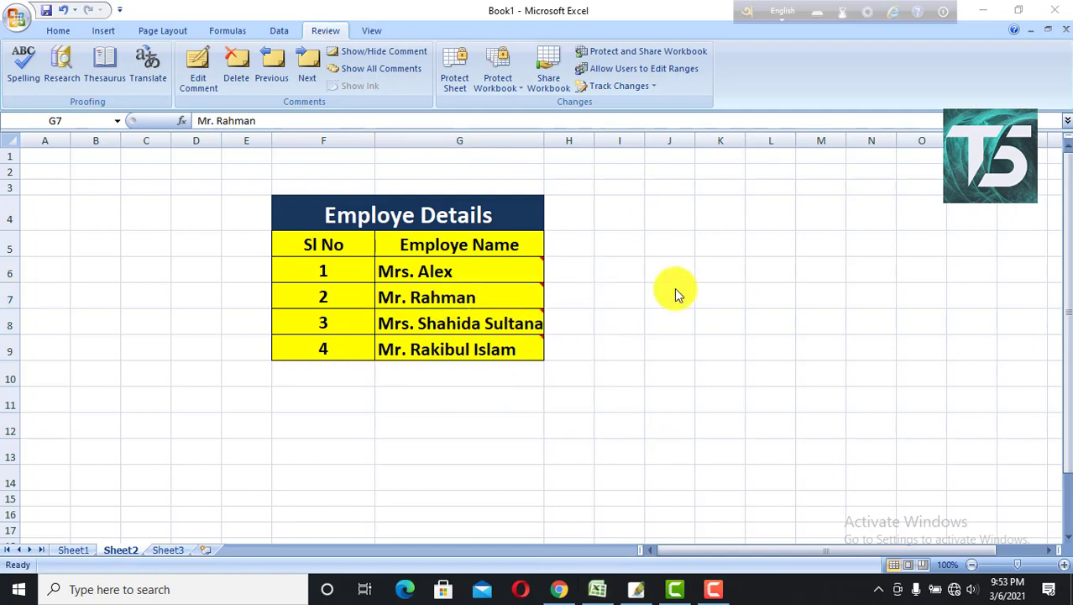
pyautogui.click(455, 17)
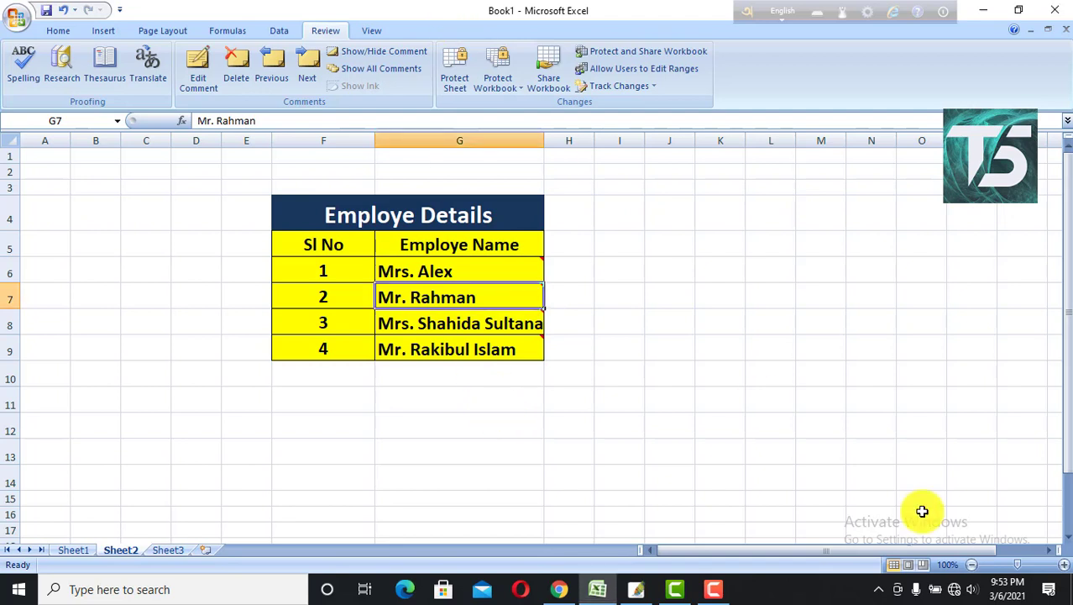
pyautogui.moveTo(525, 314)
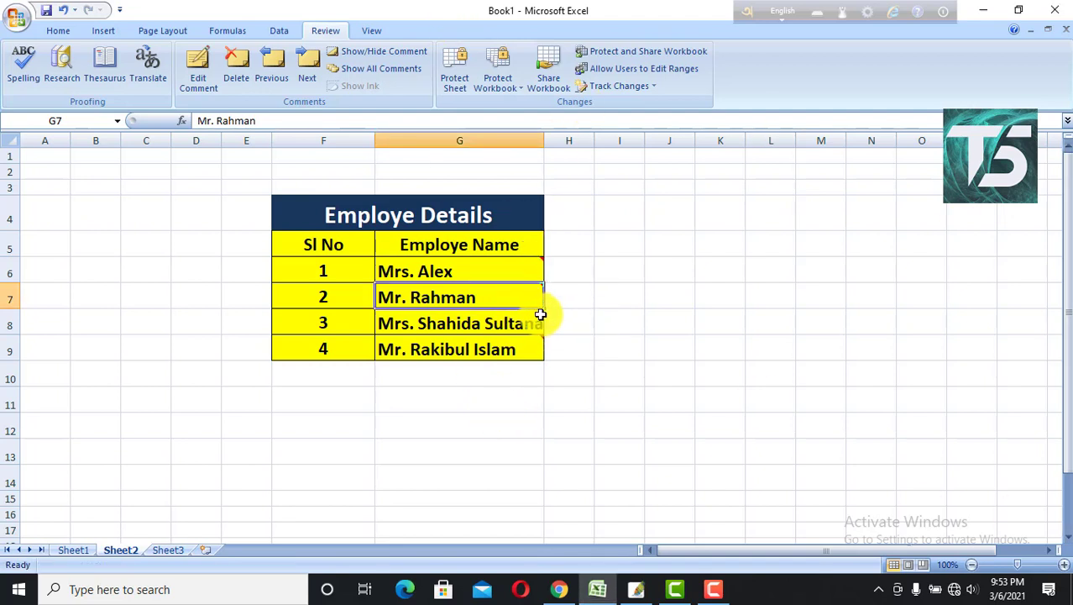
pyautogui.rightClick(540, 314)
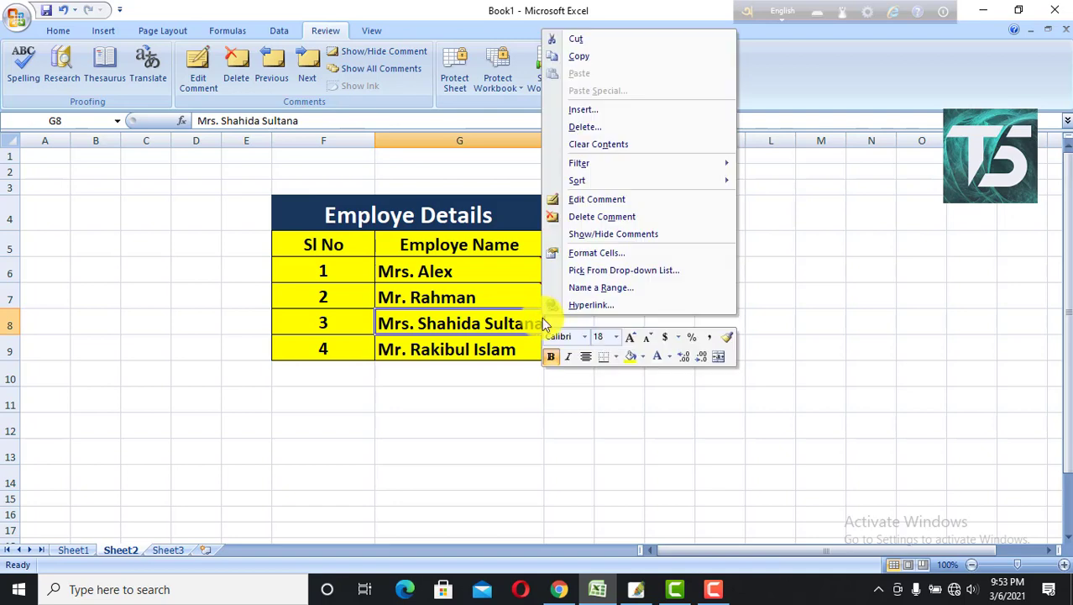
pyautogui.click(596, 253)
pyautogui.click(771, 73)
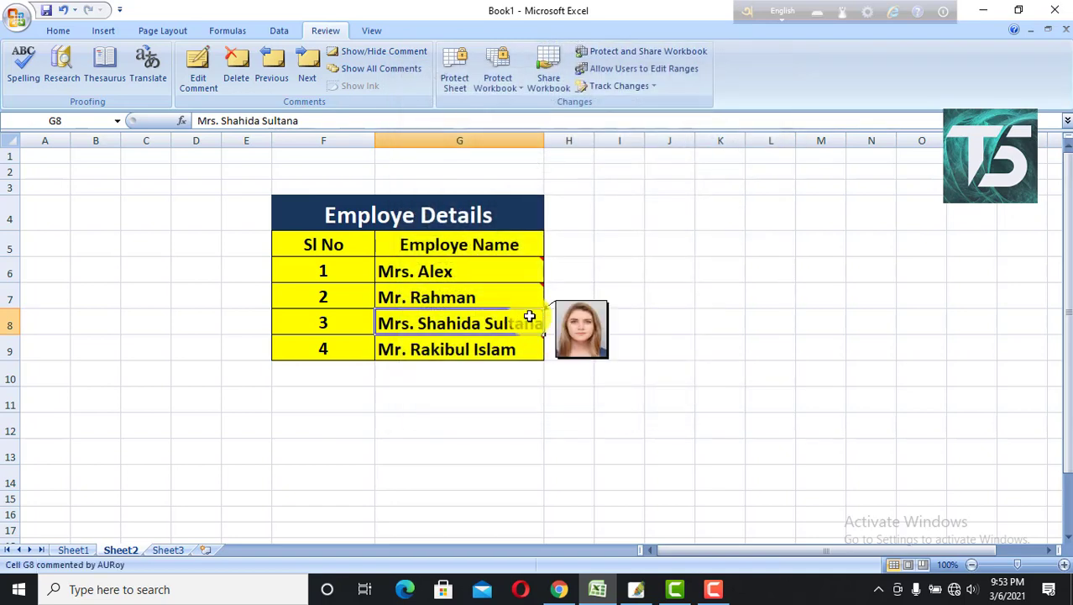
# Step: Open the G8 comment for editing, select its frame and bring up the Format Comment settings
pyautogui.rightClick(530, 315)
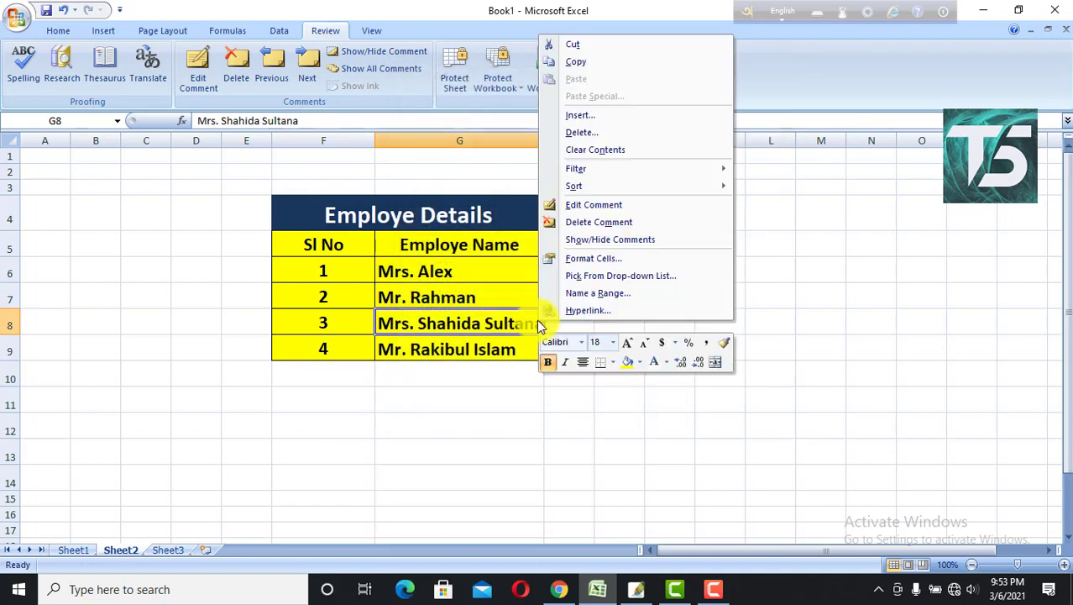
pyautogui.click(602, 216)
pyautogui.click(598, 359)
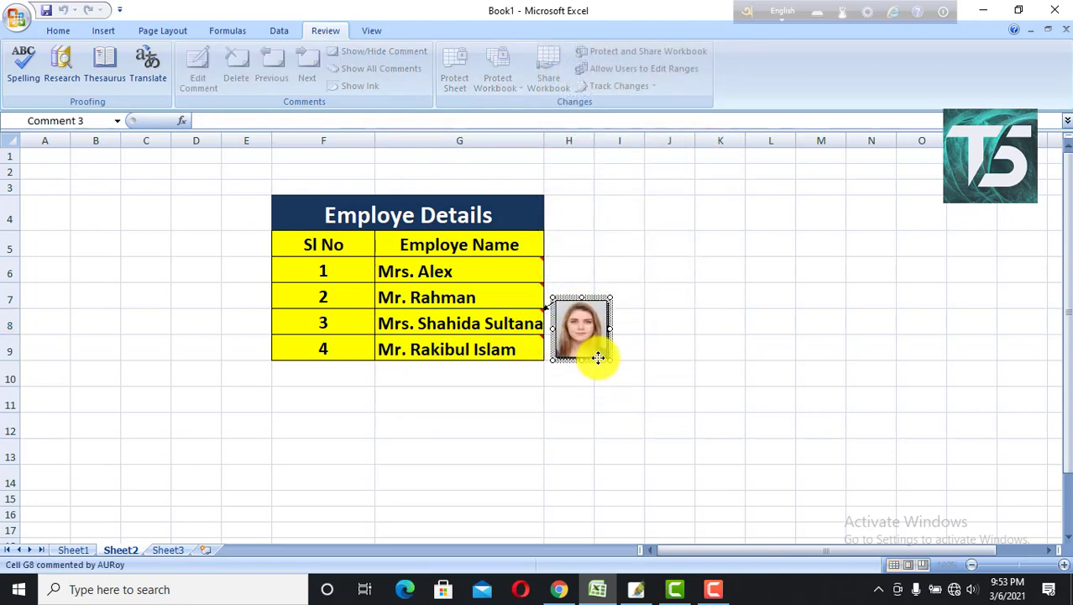
pyautogui.rightClick(597, 357)
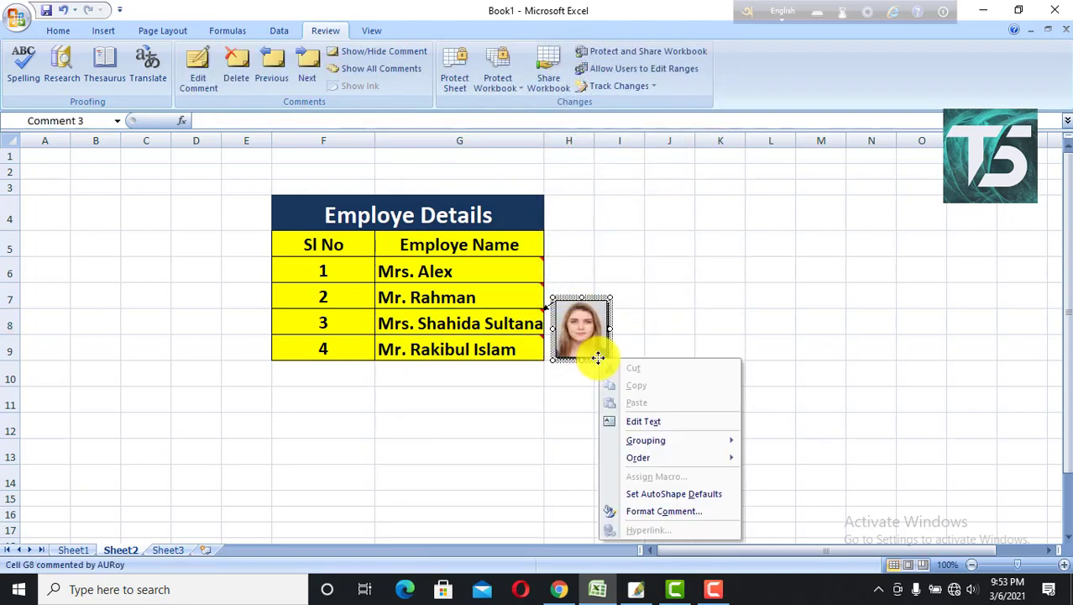
pyautogui.click(661, 511)
# Step: Replace the G8 comment's picture fill with the picture file 1
pyautogui.click(638, 228)
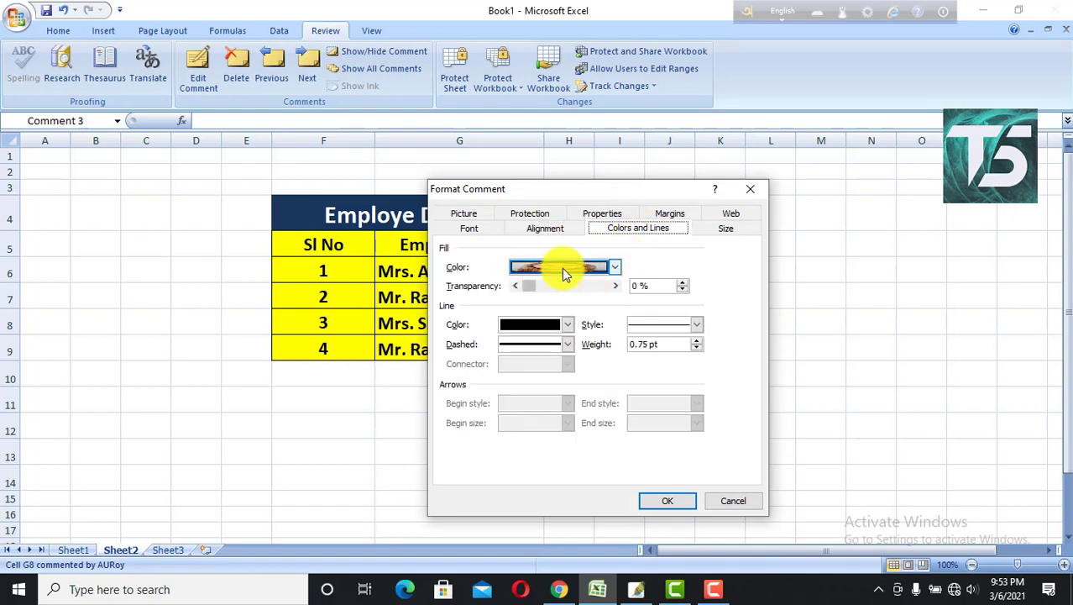
pyautogui.click(562, 268)
pyautogui.click(577, 462)
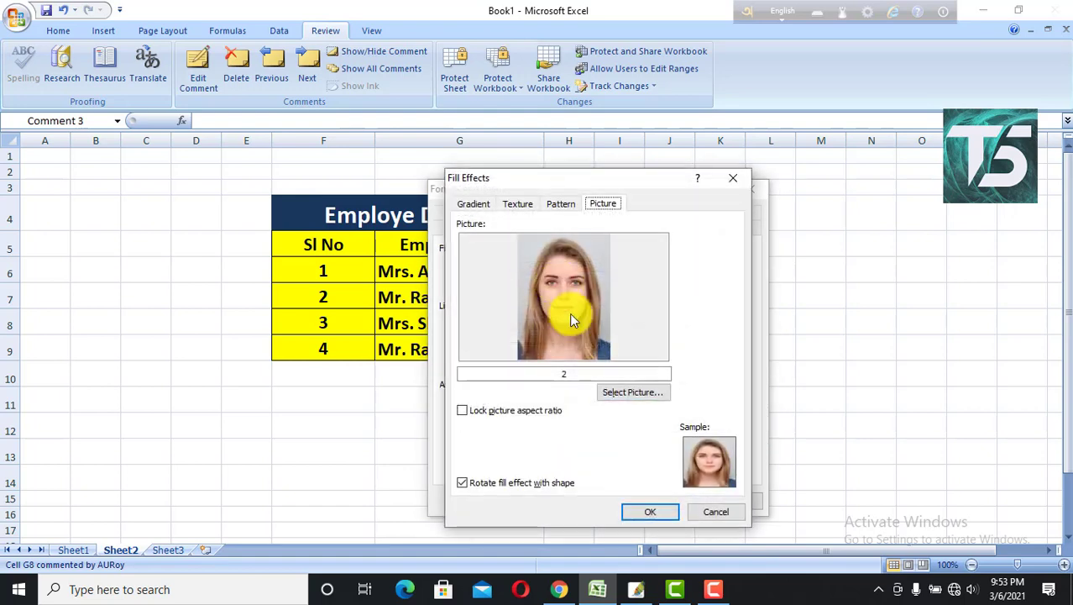
pyautogui.click(644, 401)
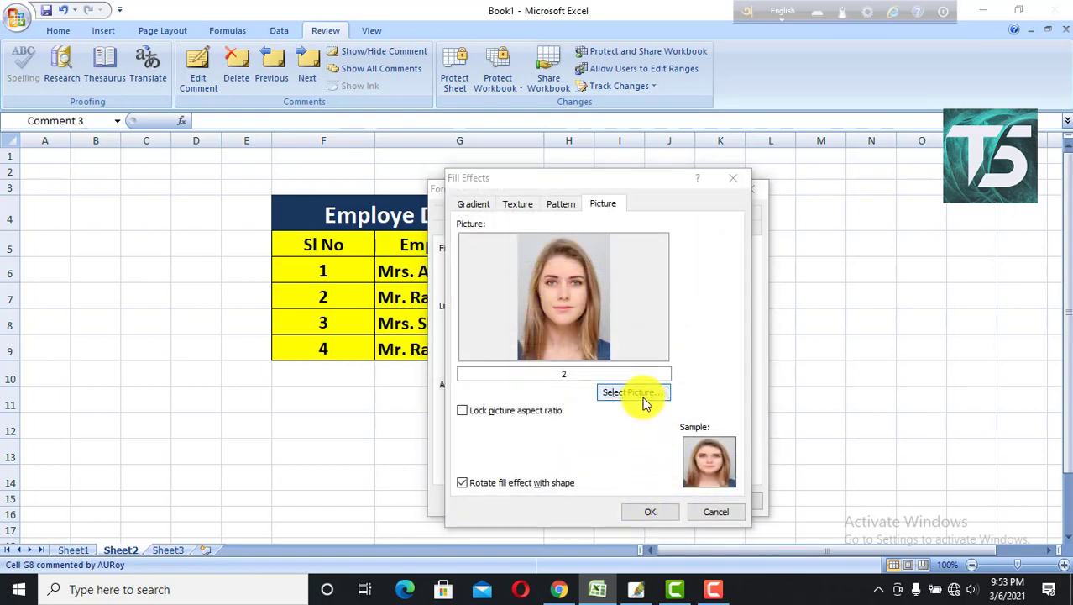
pyautogui.click(650, 301)
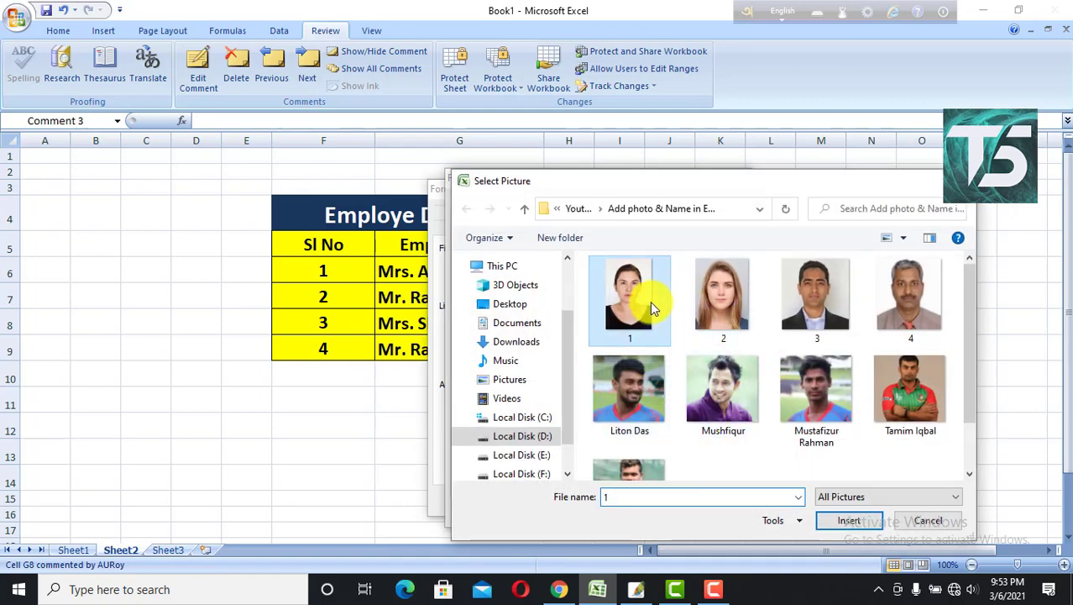
pyautogui.click(845, 519)
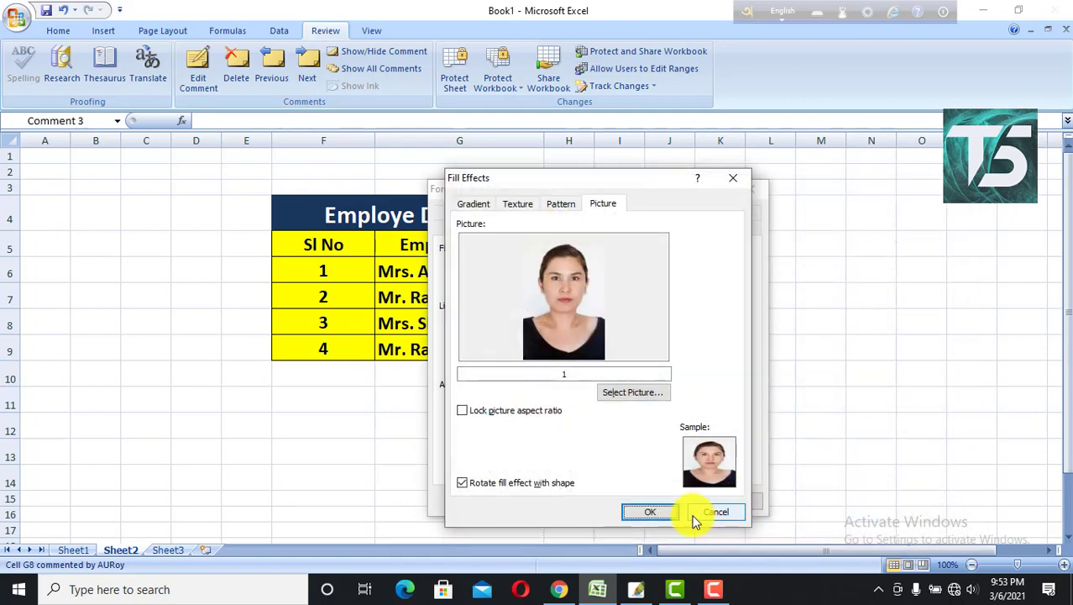
pyautogui.click(655, 511)
pyautogui.click(660, 498)
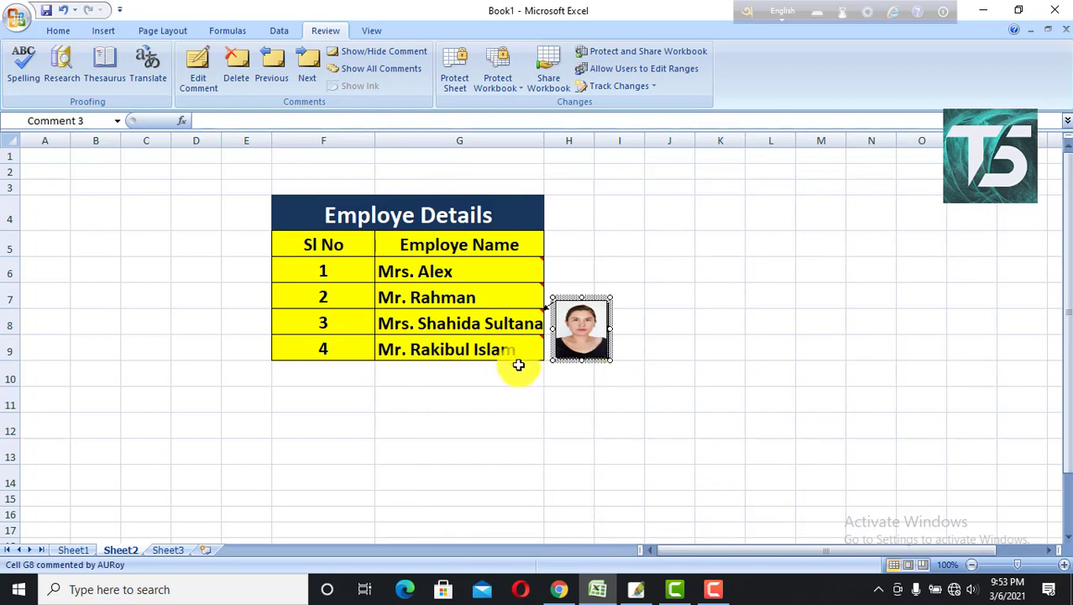
# Step: Open the G9 comment for editing, select its frame and bring up the Format Comment settings
pyautogui.moveTo(521, 357)
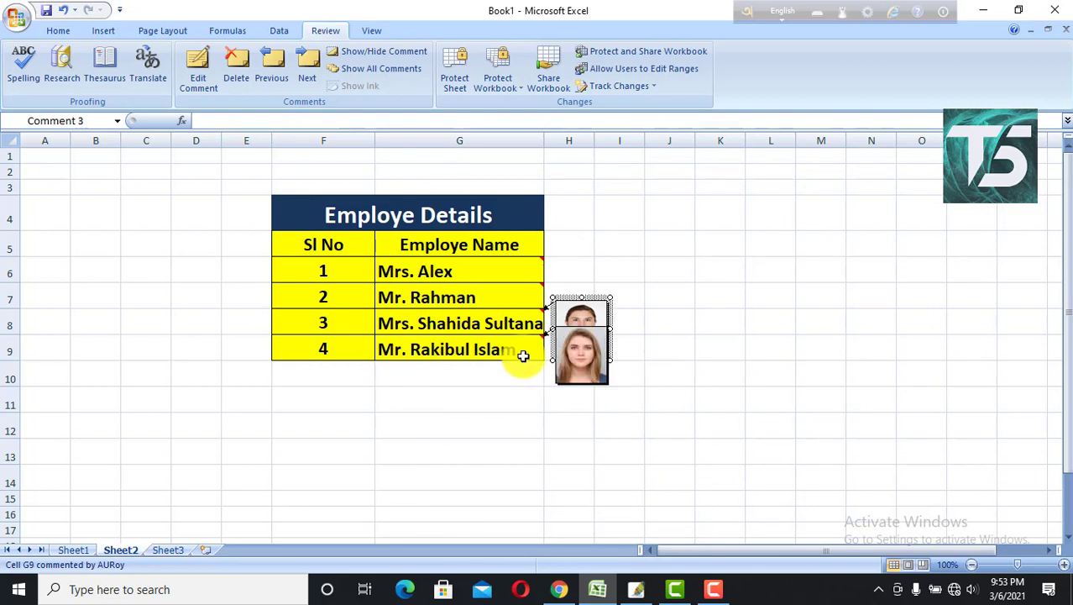
pyautogui.rightClick(526, 356)
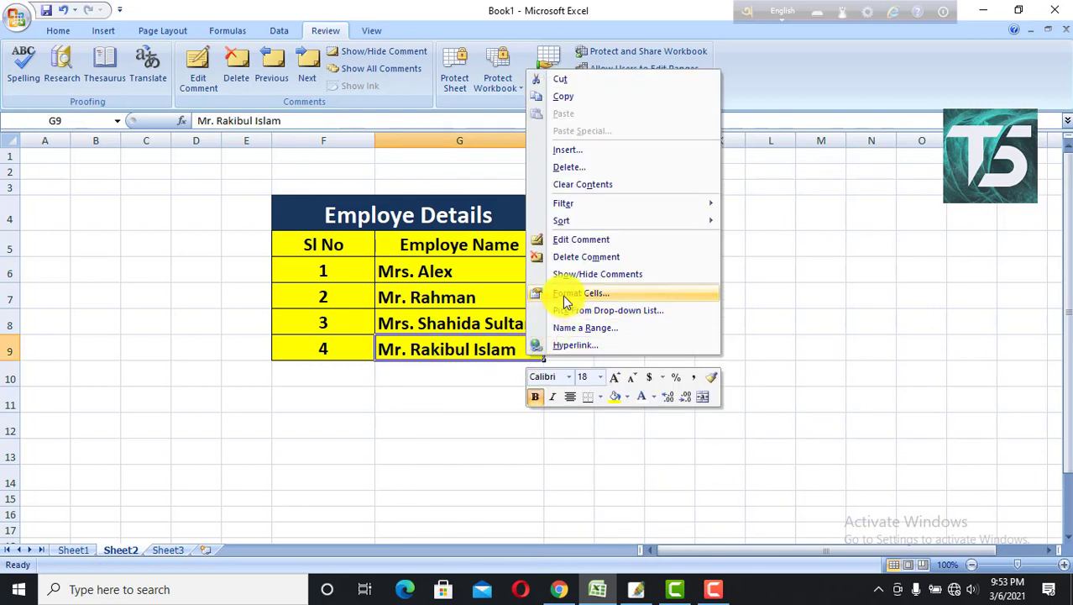
pyautogui.click(575, 239)
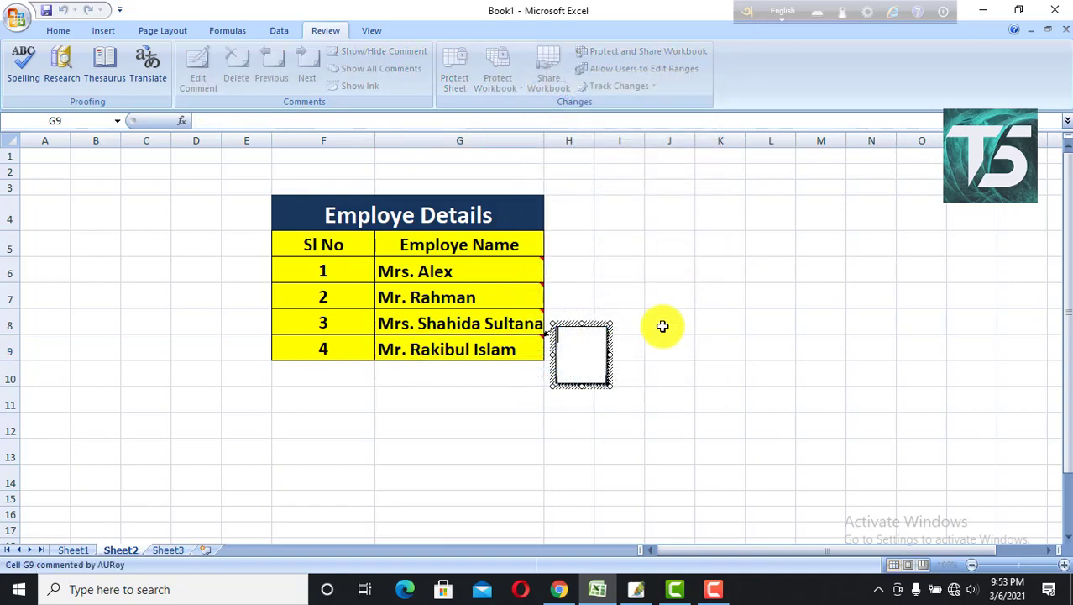
pyautogui.click(606, 384)
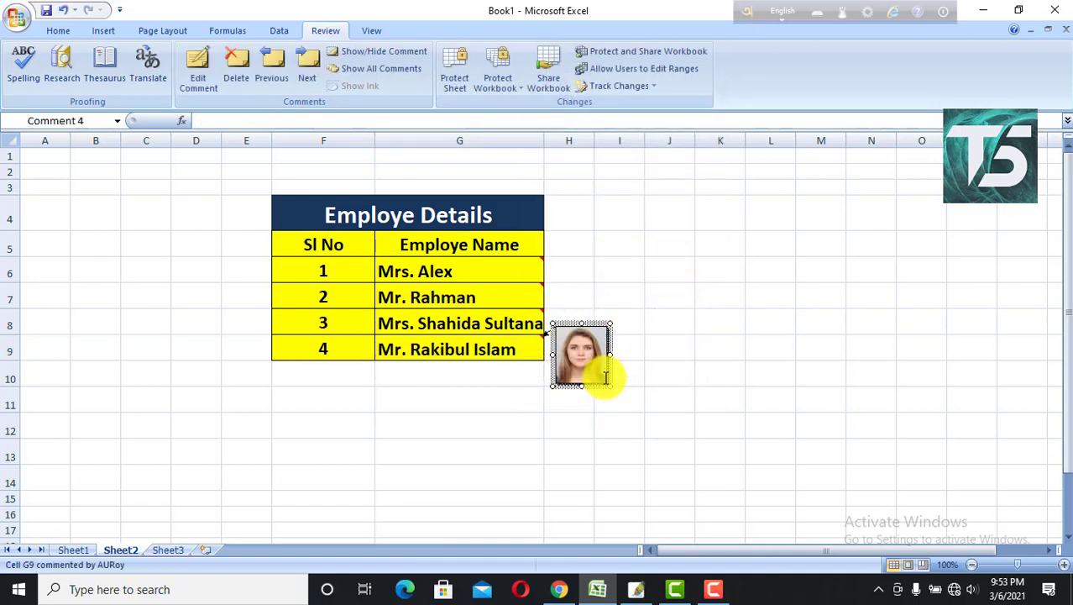
pyautogui.rightClick(606, 384)
pyautogui.click(672, 537)
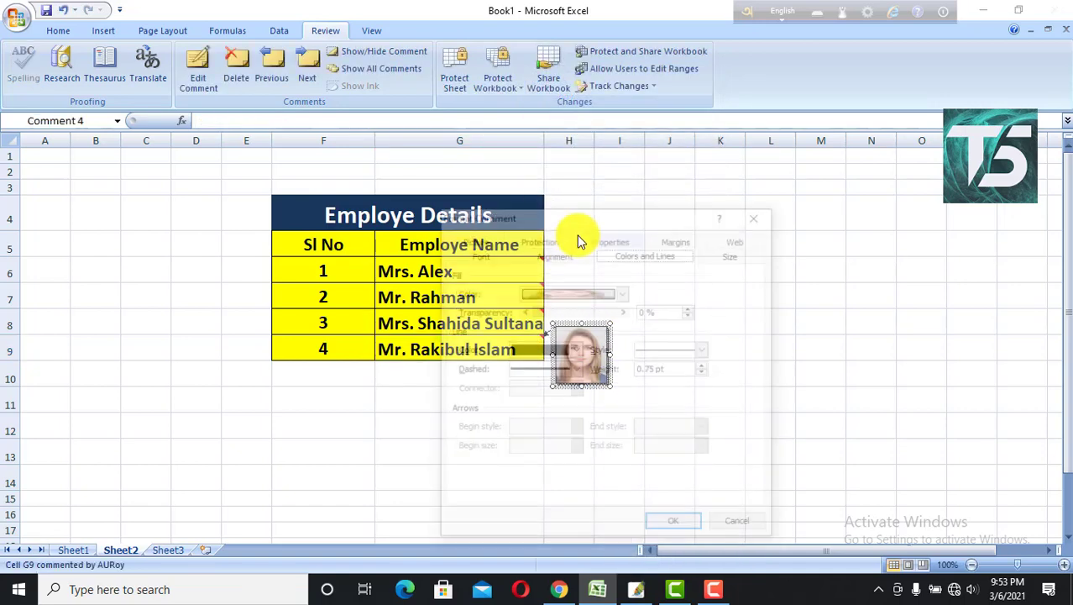
# Step: Replace the G9 comment's picture fill with the picture file 3 and deselect the comment
pyautogui.click(587, 291)
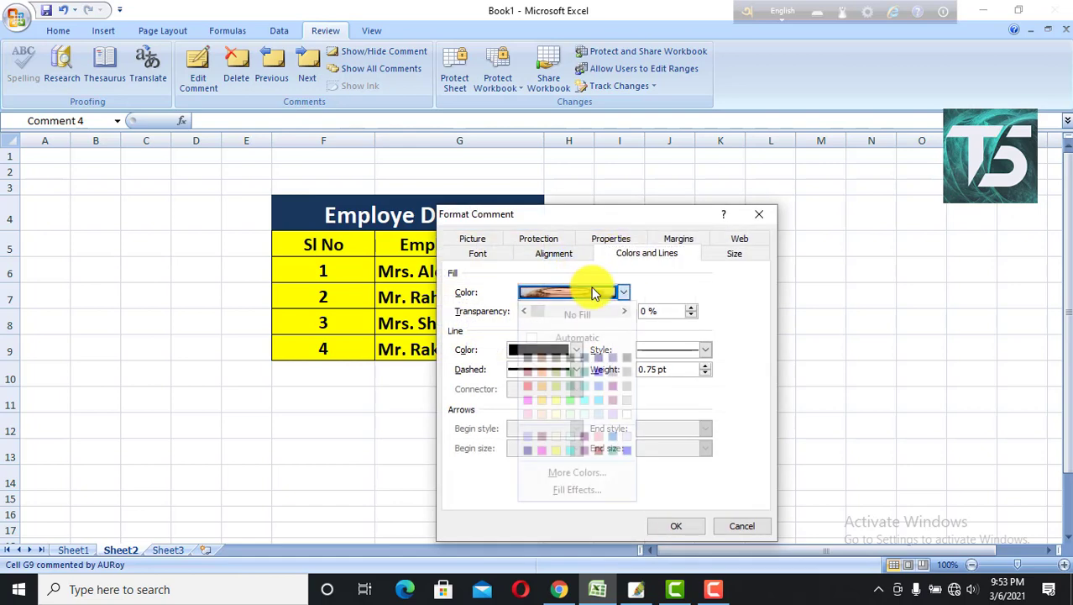
pyautogui.click(585, 490)
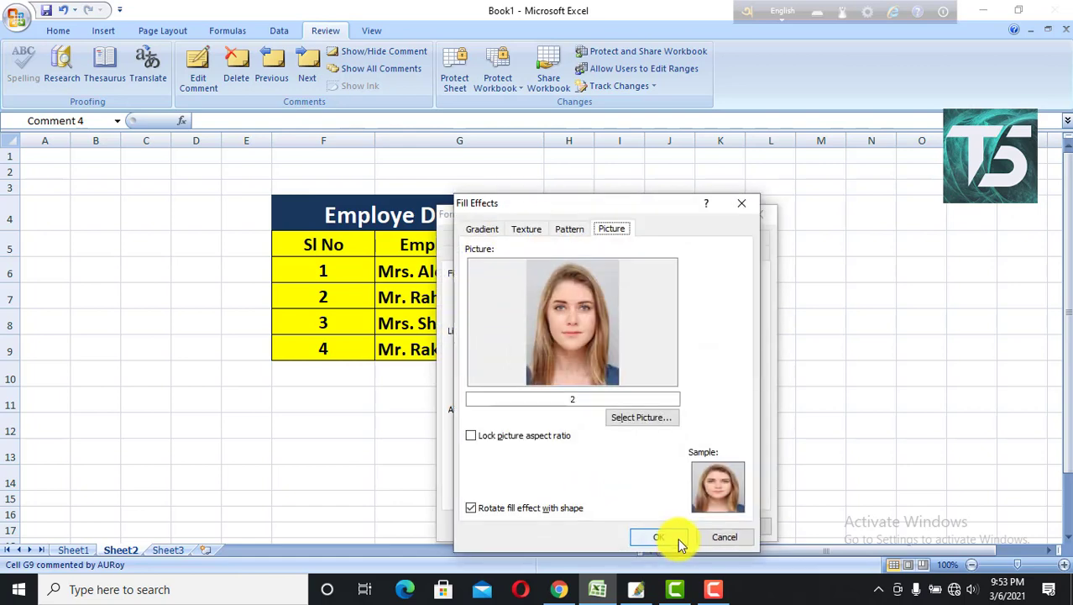
pyautogui.click(625, 419)
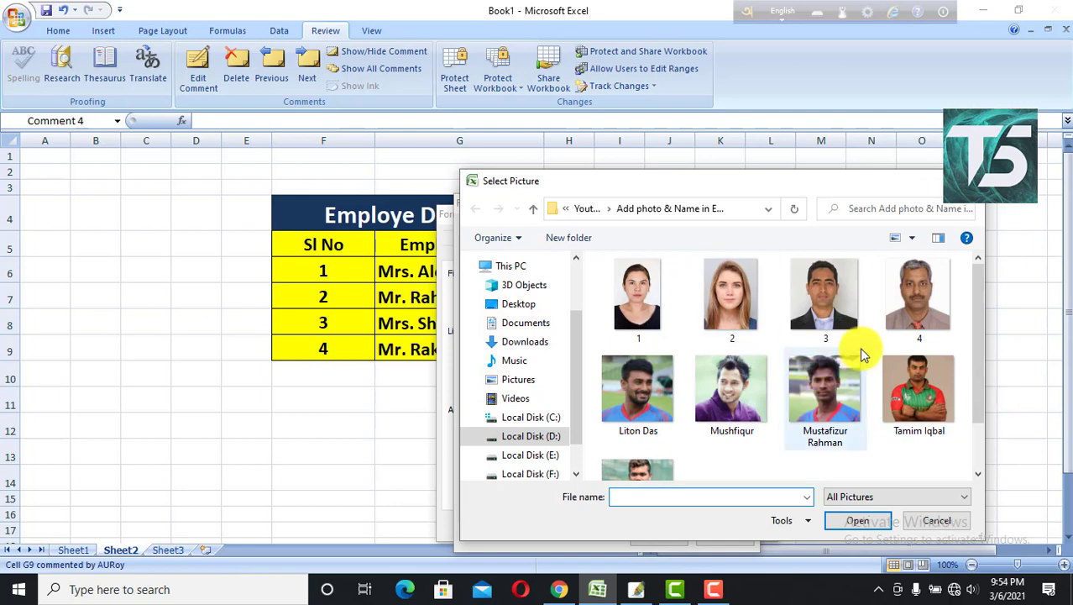
pyautogui.click(844, 340)
pyautogui.click(850, 520)
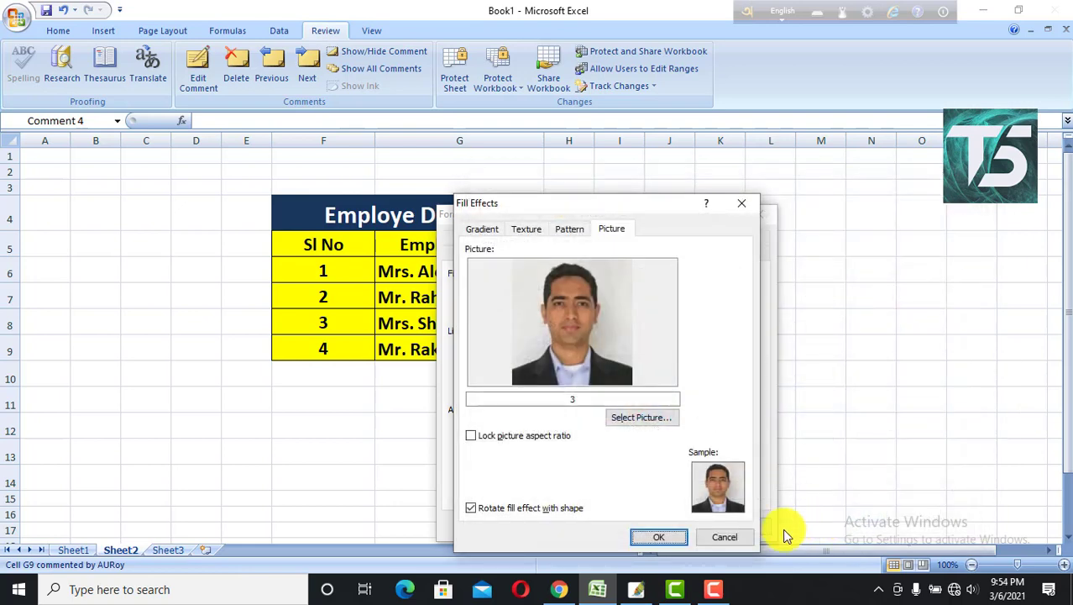
pyautogui.click(673, 534)
pyautogui.click(672, 526)
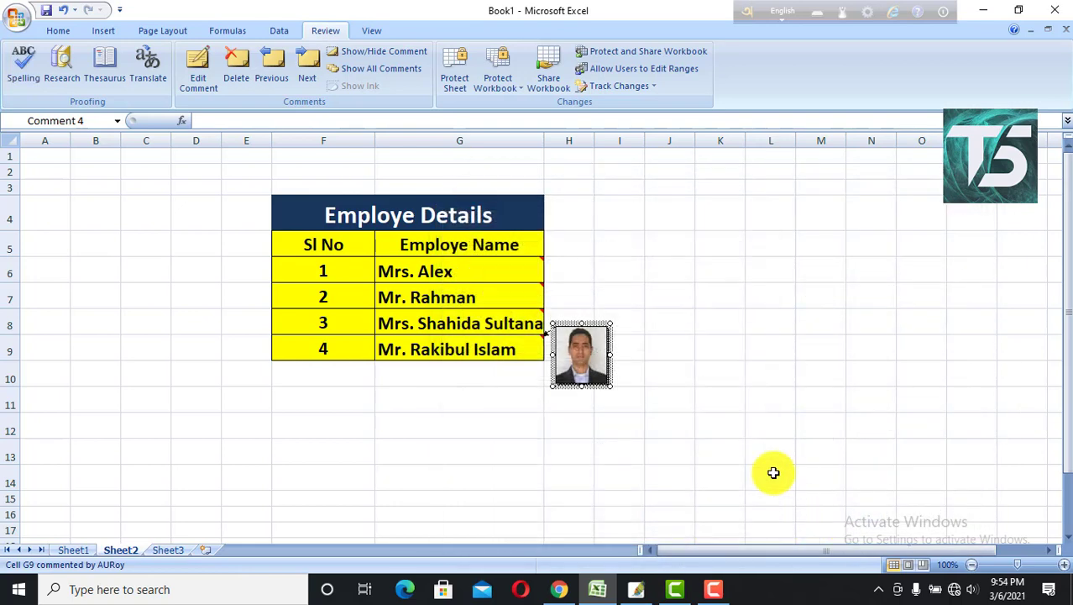
pyautogui.moveTo(492, 278)
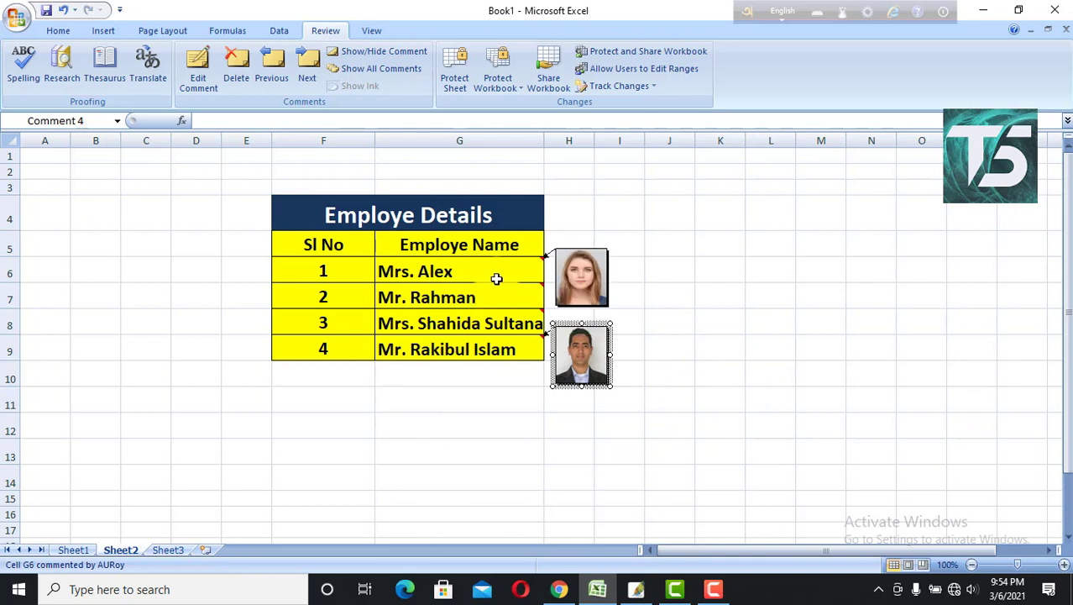
pyautogui.press('Escape')
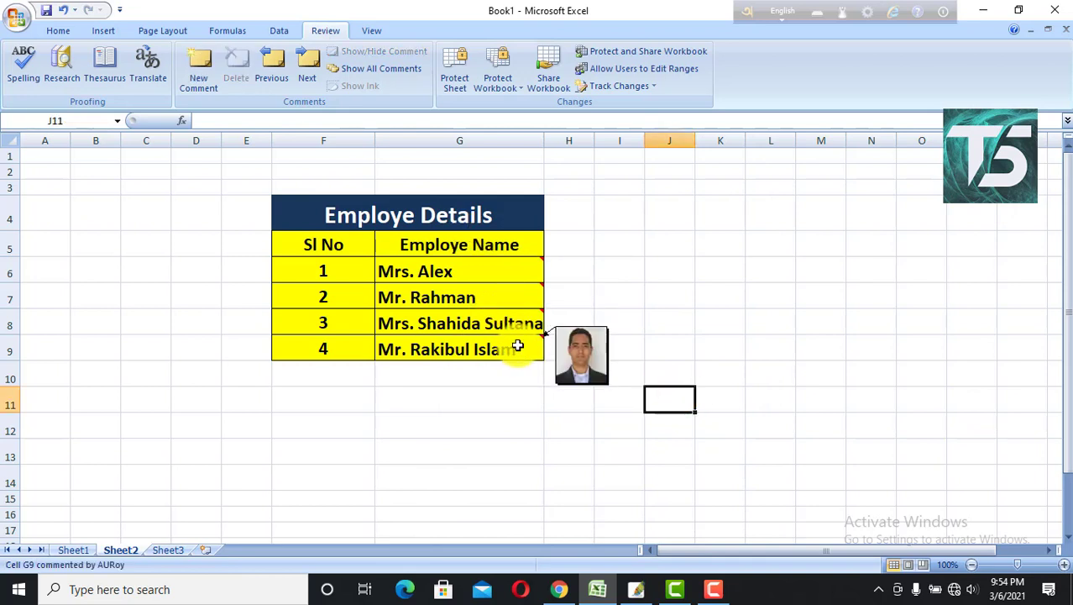